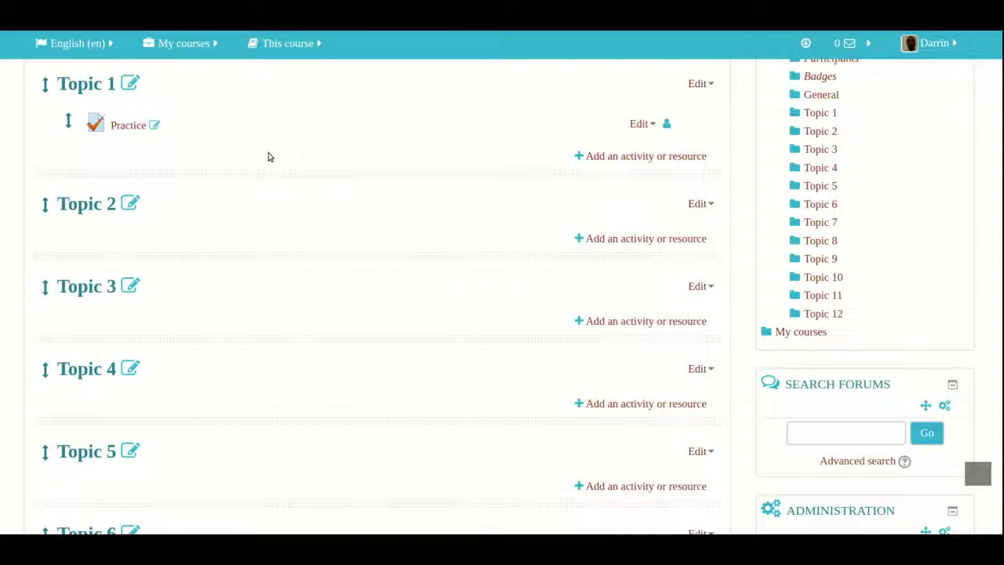
Step: Open the settings of the Practice quiz in Topic 1 for editing
scroll(268, 157, "up", 3)
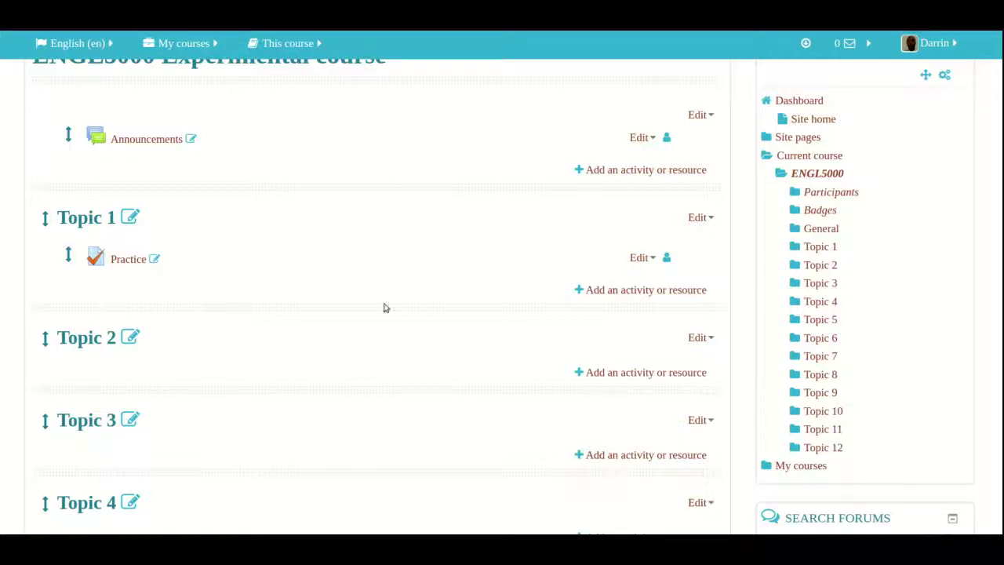
left_click(641, 259)
left_click(642, 278)
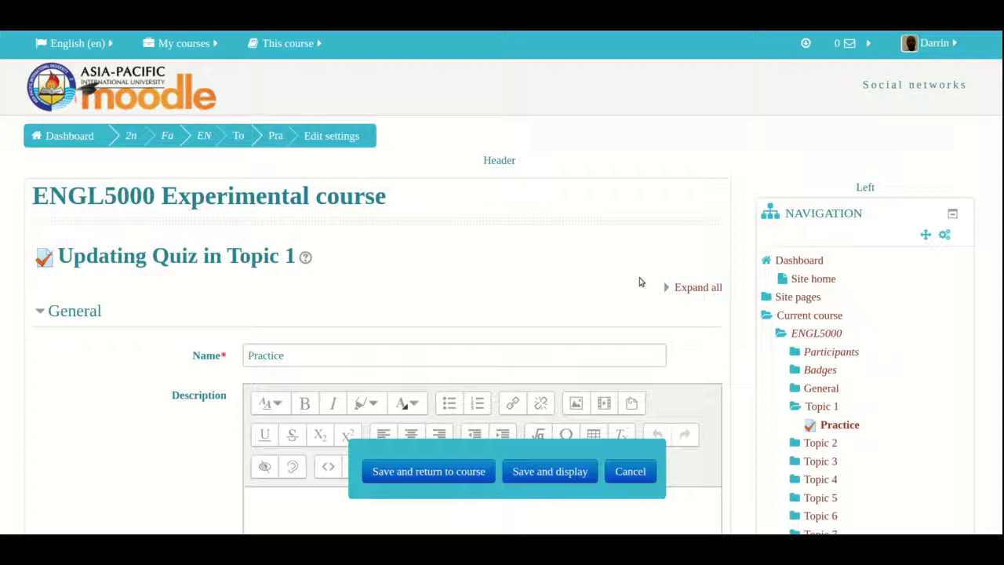
Step: Look over the quiz's settings sections and expand the Timing section
scroll(639, 281, "down", 4)
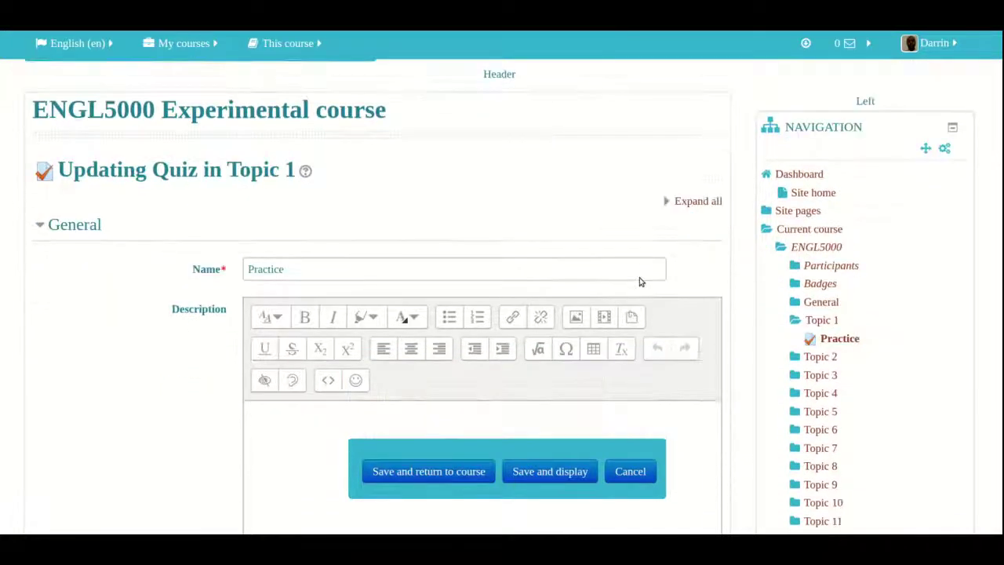
scroll(639, 281, "down", 1)
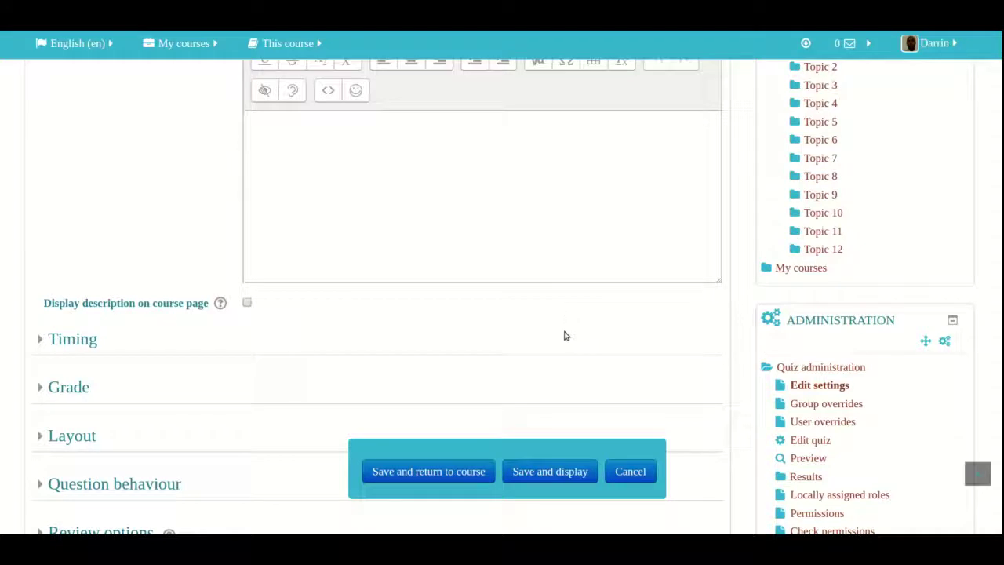
scroll(564, 336, "down", 1)
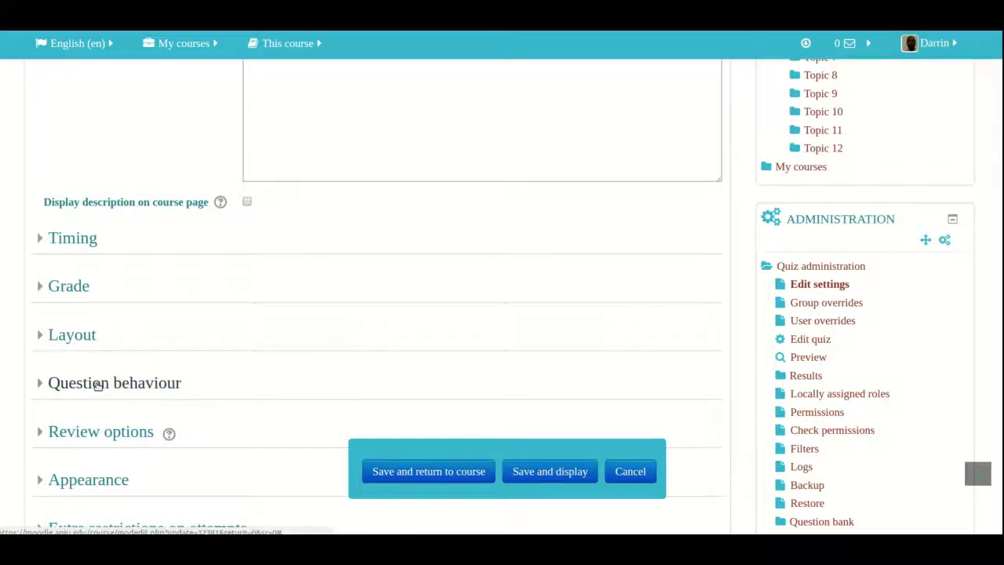
scroll(79, 448, "down", 3)
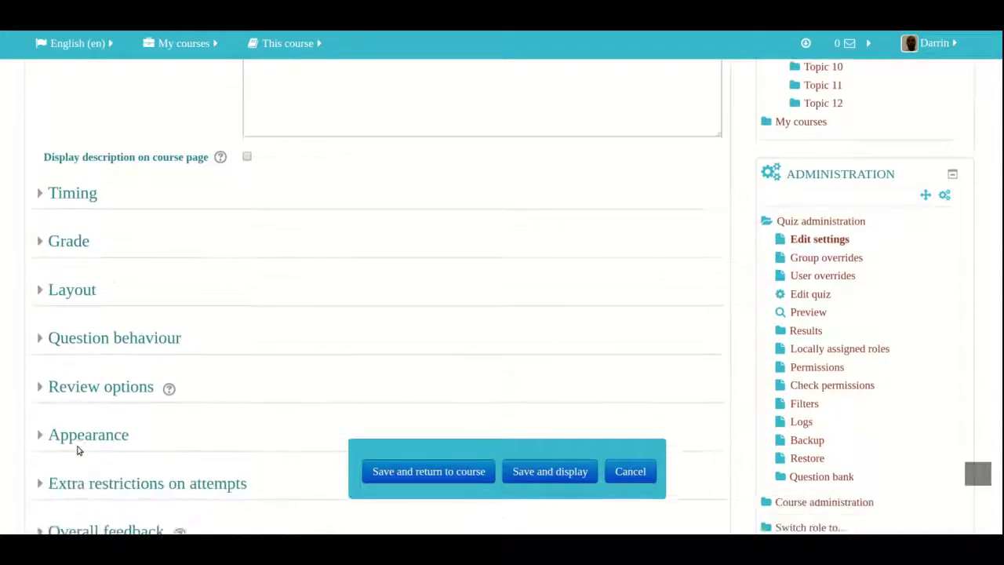
scroll(79, 449, "up", 1)
scroll(78, 449, "up", 3)
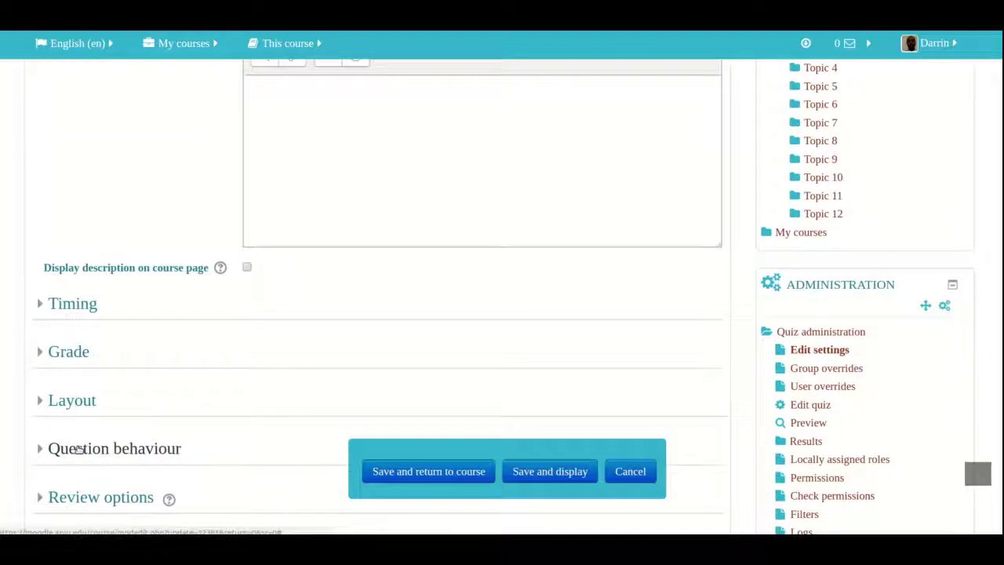
scroll(78, 448, "up", 2)
left_click(73, 398)
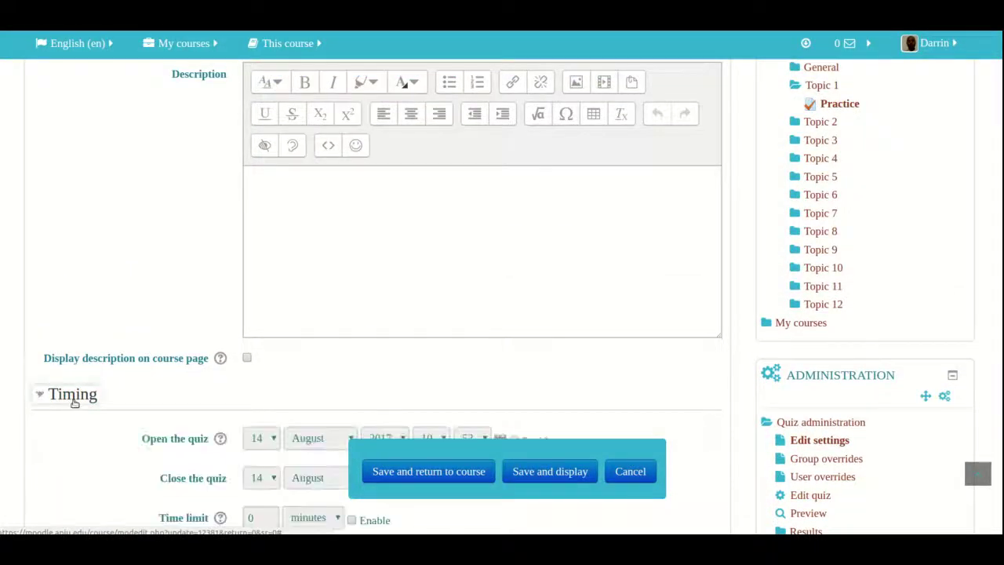
Step: Enable the quiz's opening and closing dates and set the closing day to 15 August 2017
scroll(79, 409, "down", 1)
scroll(79, 410, "down", 5)
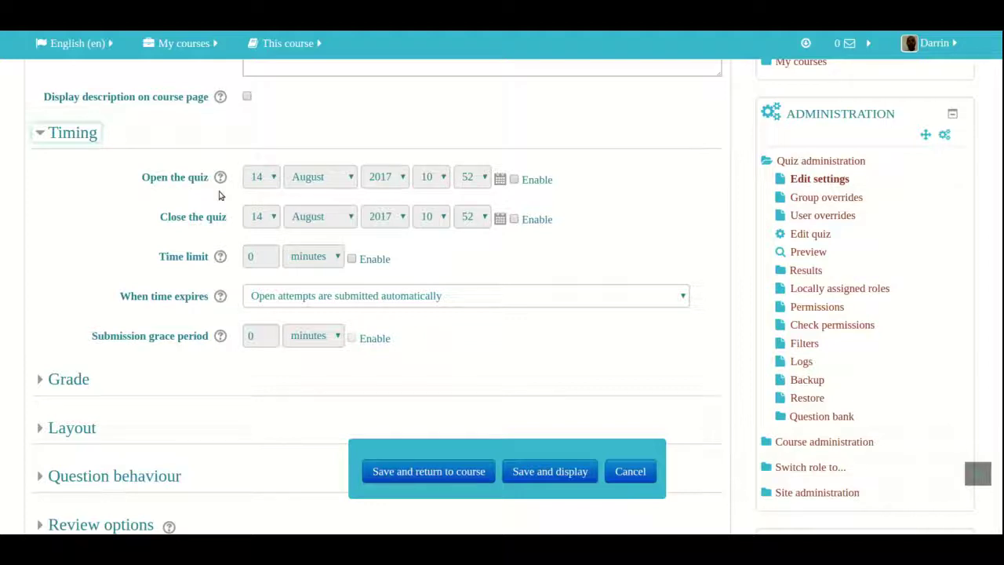
left_click(513, 179)
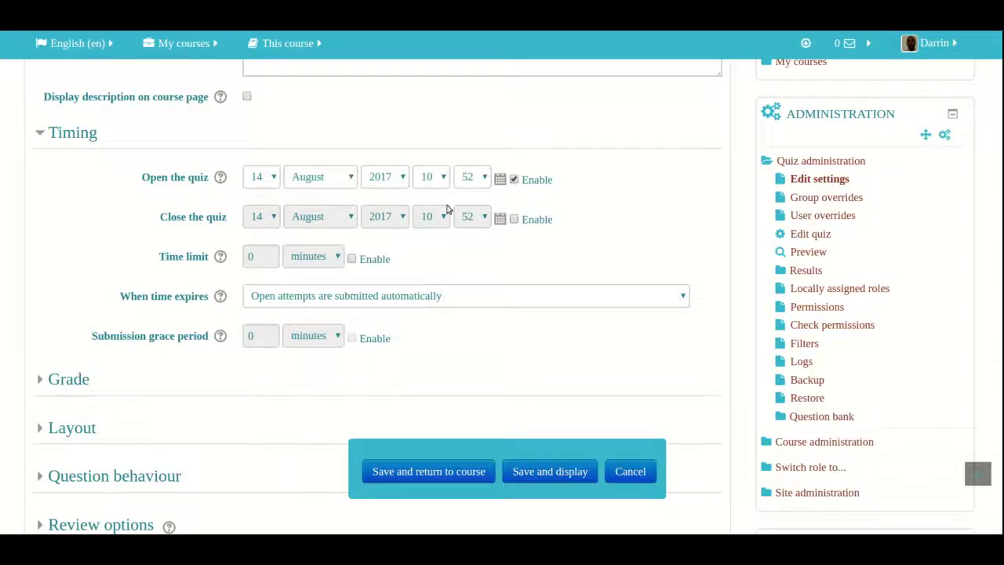
left_click(513, 219)
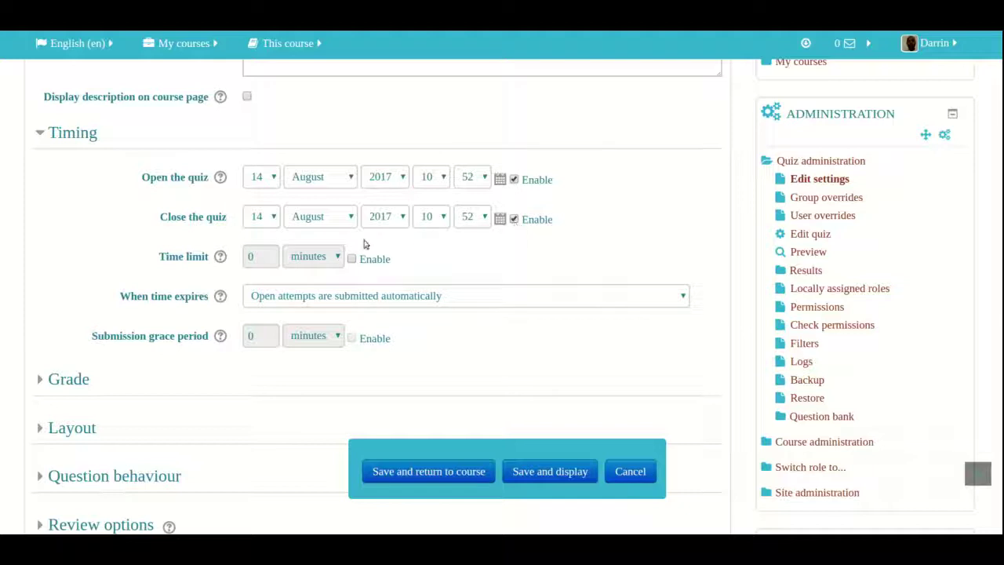
left_click(274, 217)
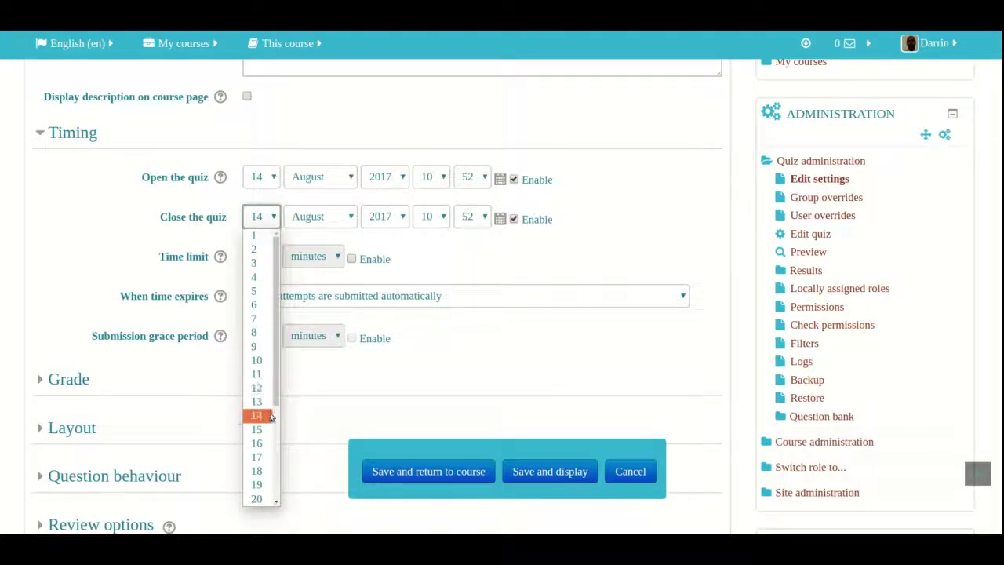
left_click(267, 430)
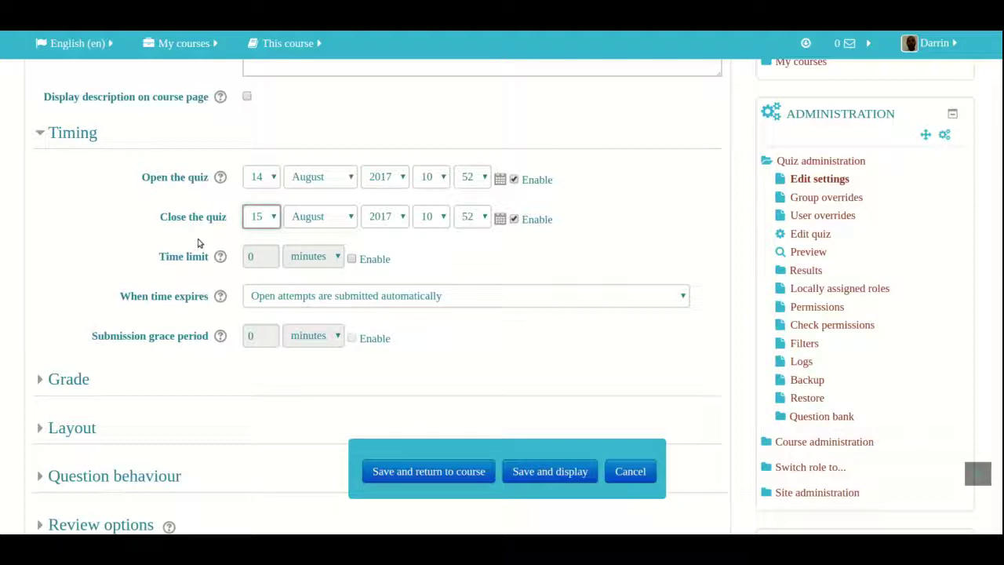
Step: Enable the quiz's time limit and set it to 10 minutes
left_click(352, 259)
left_click(245, 257)
type("1")
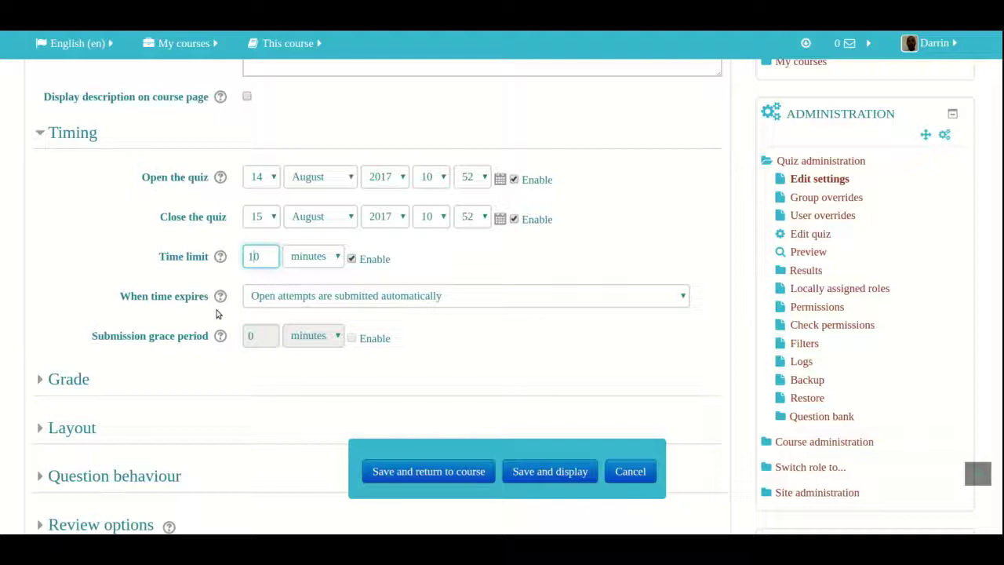
Step: Set the time-expiry behaviour to a grace period for submitting open attempts without answering more questions, and enable the submission grace period
left_click(272, 301)
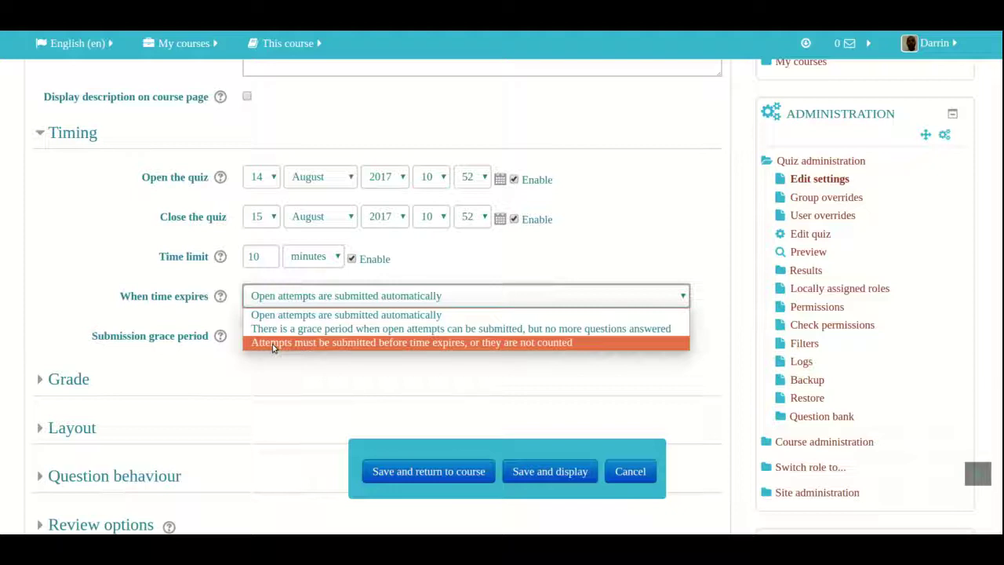
left_click(261, 366)
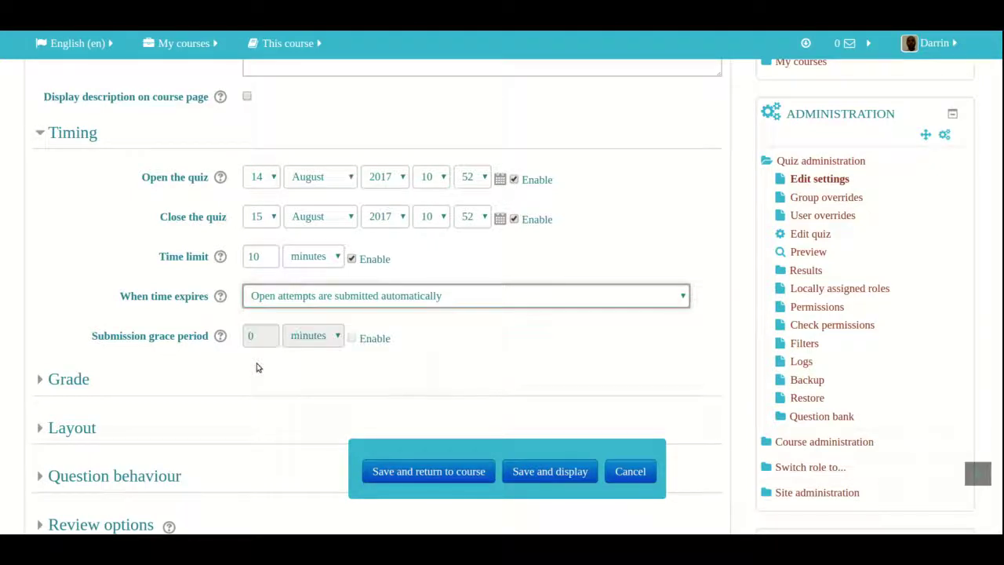
left_click(300, 302)
left_click(305, 327)
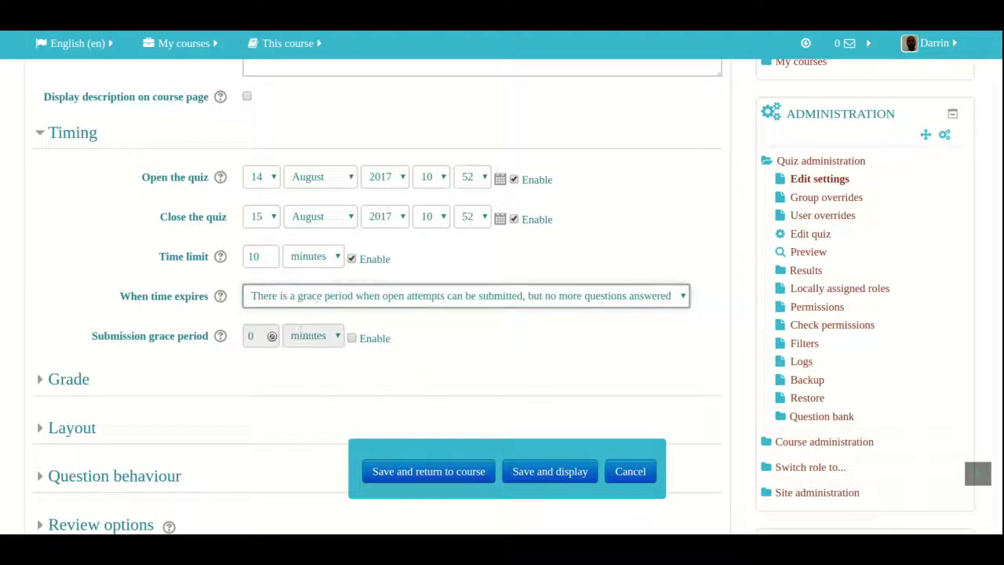
left_click(351, 338)
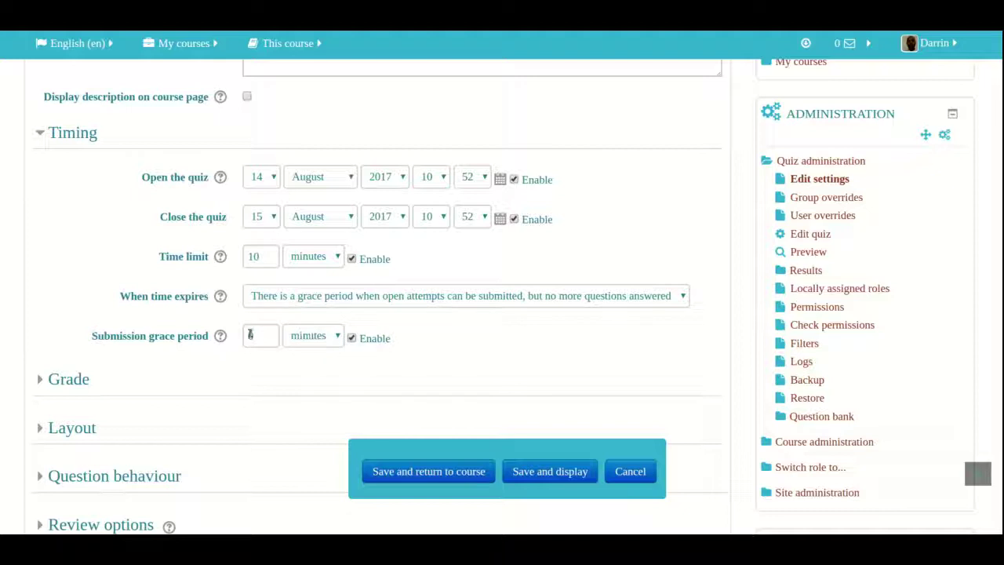
Step: Read the help on the submission grace period and check its available time units
left_click(220, 336)
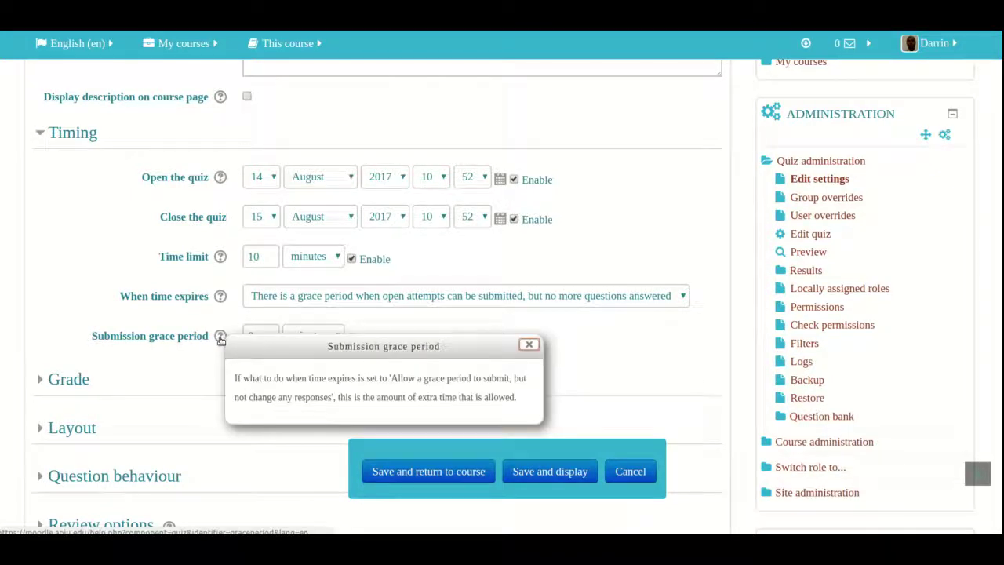
left_click(182, 363)
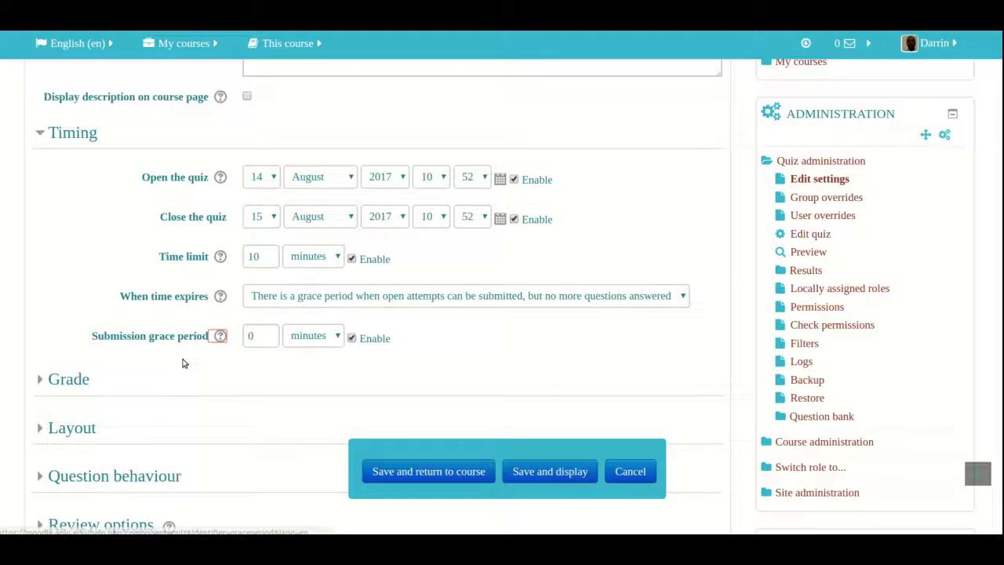
left_click(303, 335)
left_click(257, 363)
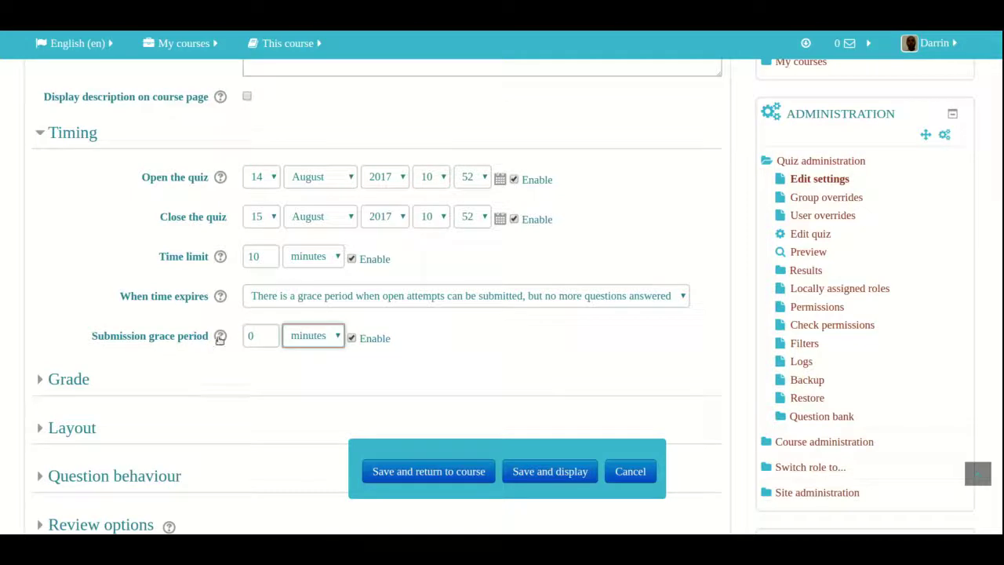
left_click(221, 336)
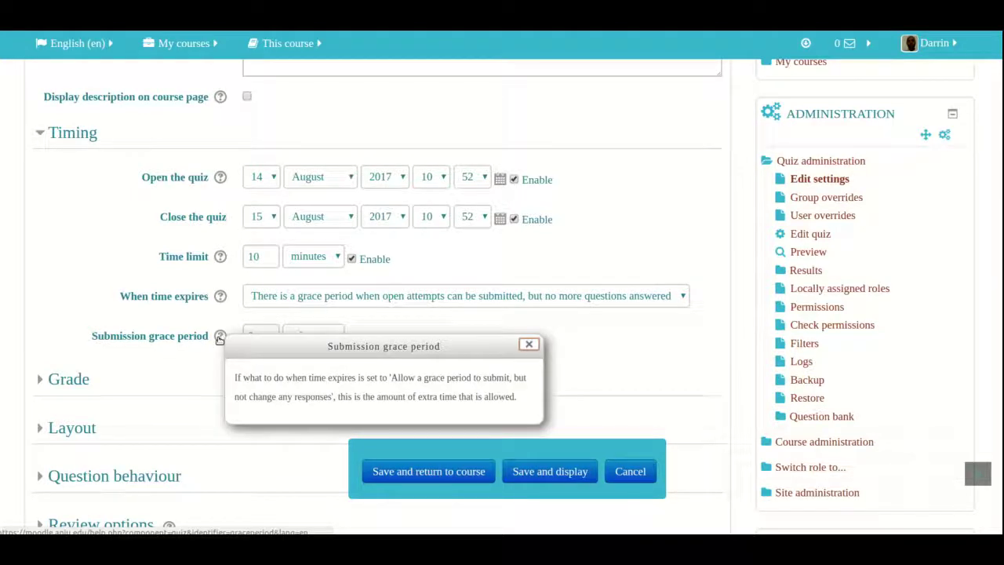
left_click(197, 350)
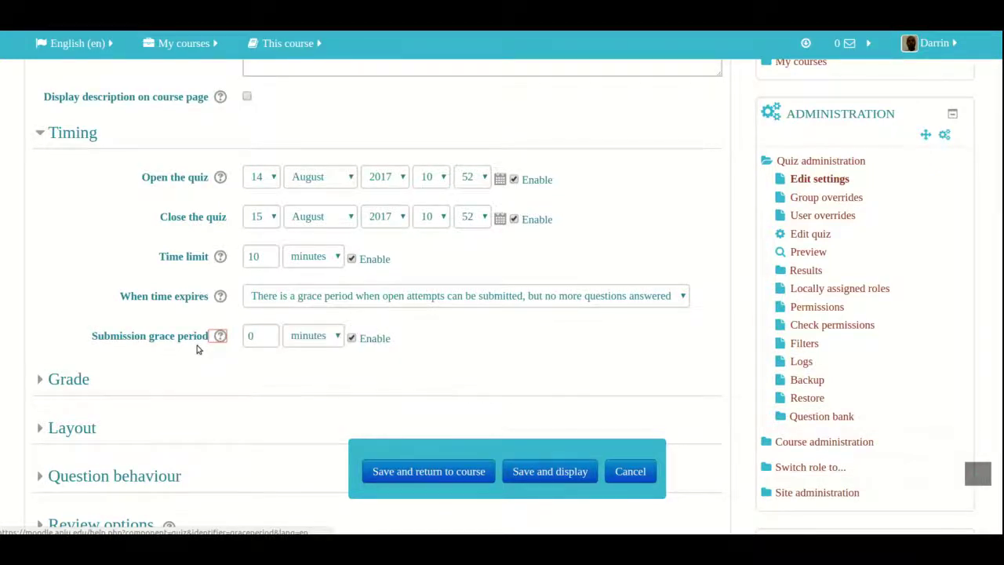
Step: Expand the Grade section and choose Uncategorised as the grade category
scroll(198, 350, "down", 5)
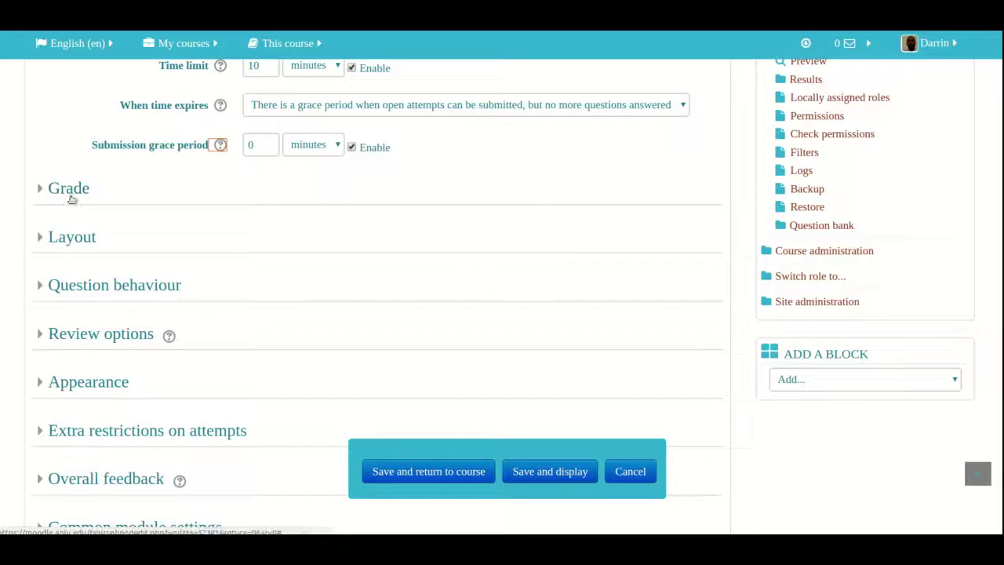
left_click(69, 189)
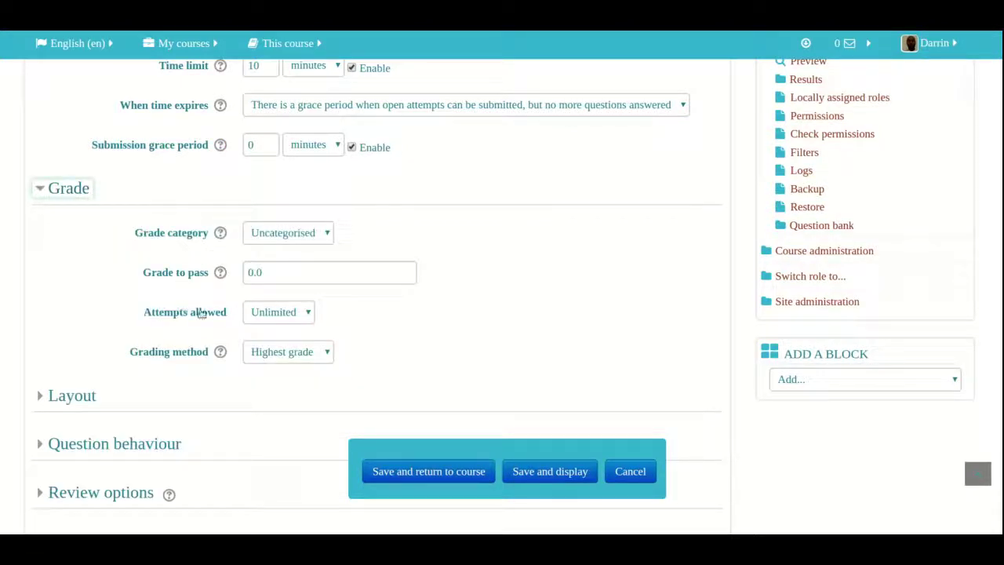
left_click(300, 232)
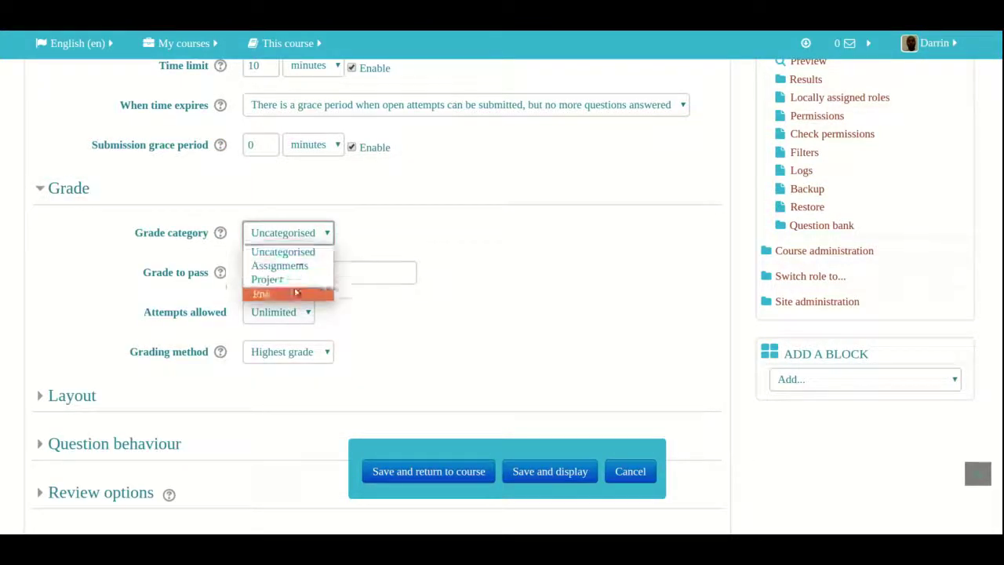
left_click(288, 254)
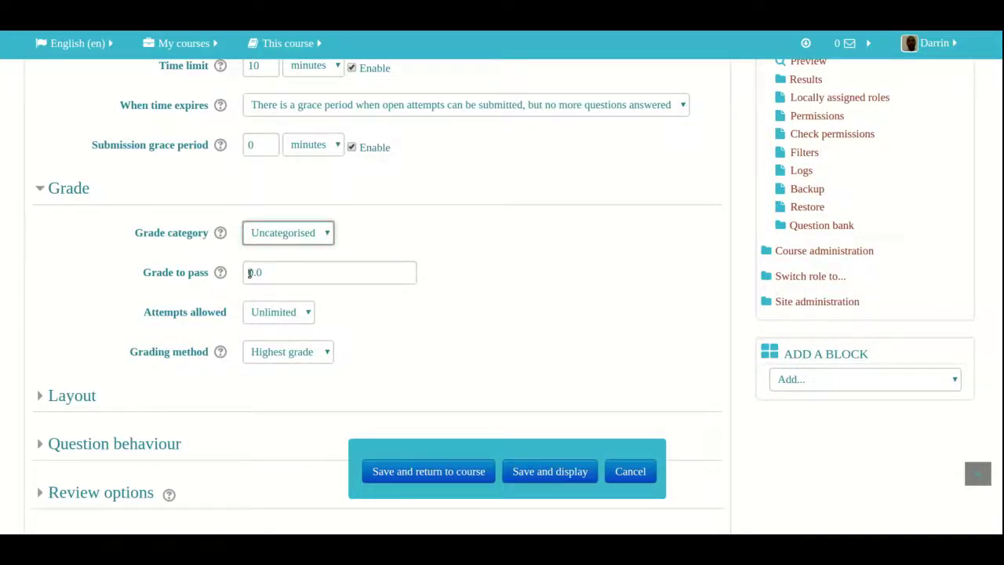
Step: Review the available choices for attempts allowed and grading method without changing either setting
left_click(280, 313)
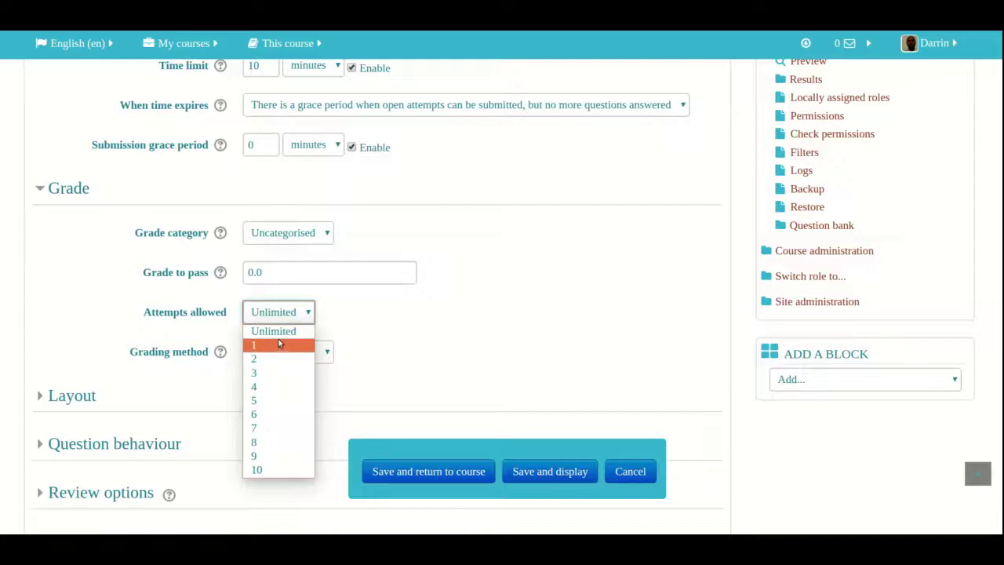
left_click(360, 345)
left_click(320, 358)
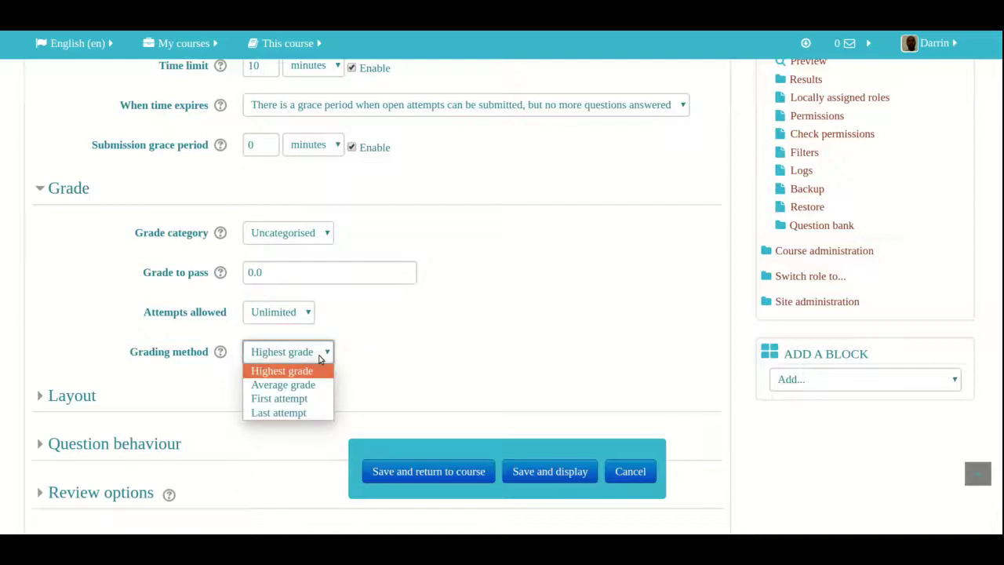
left_click(345, 320)
Step: Limit the attempts allowed for the quiz to 1
scroll(345, 320, "up", 3)
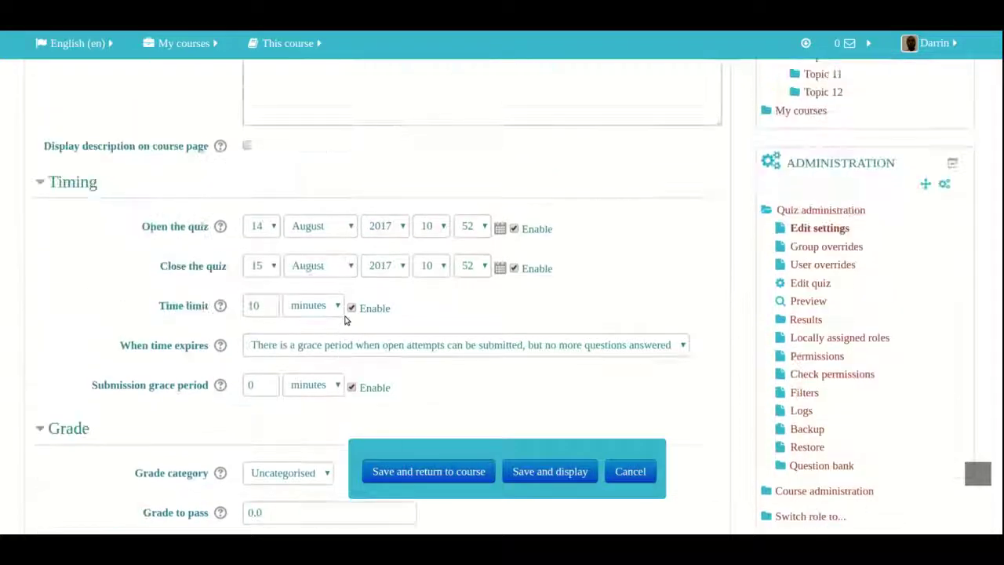
scroll(345, 320, "down", 5)
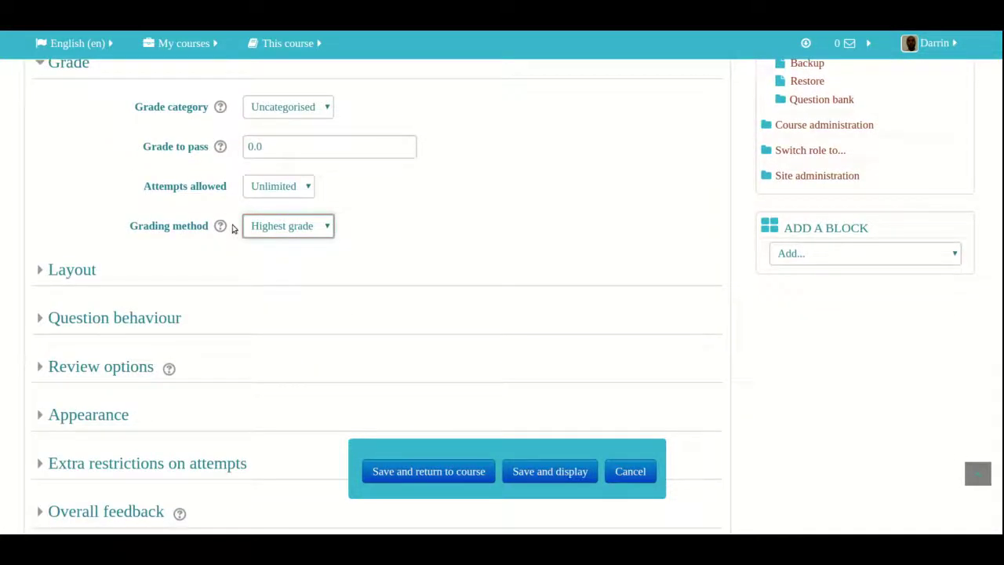
left_click(267, 195)
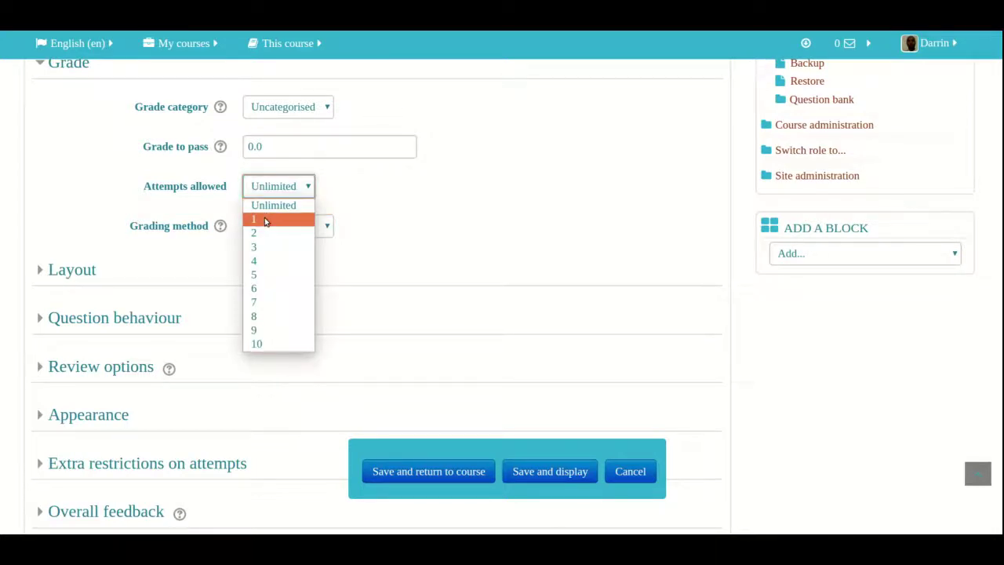
left_click(264, 218)
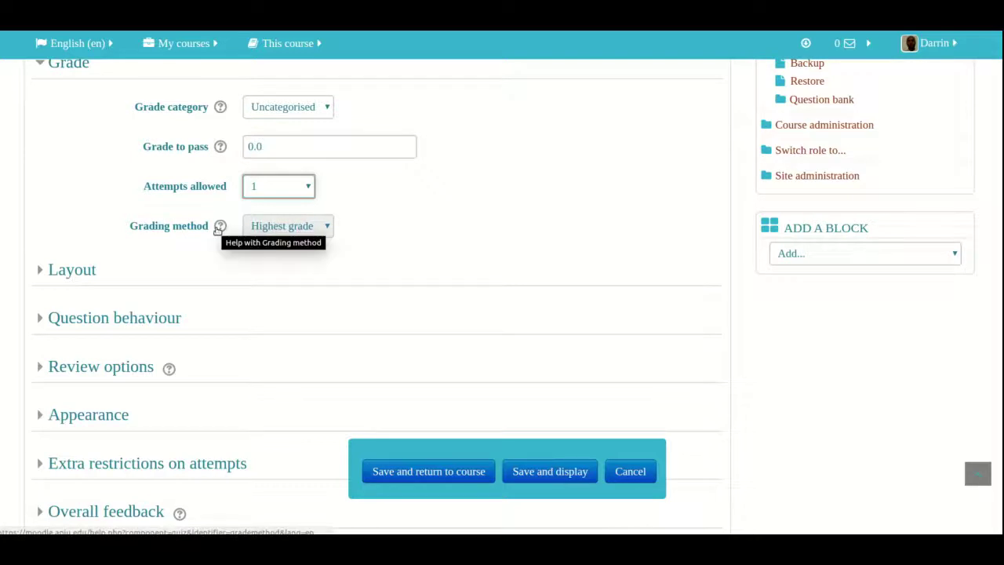
Step: Enlarge the page text and set the attempts allowed to Unlimited in the Grade section
key("ctrl+plus")
key("ctrl+plus")
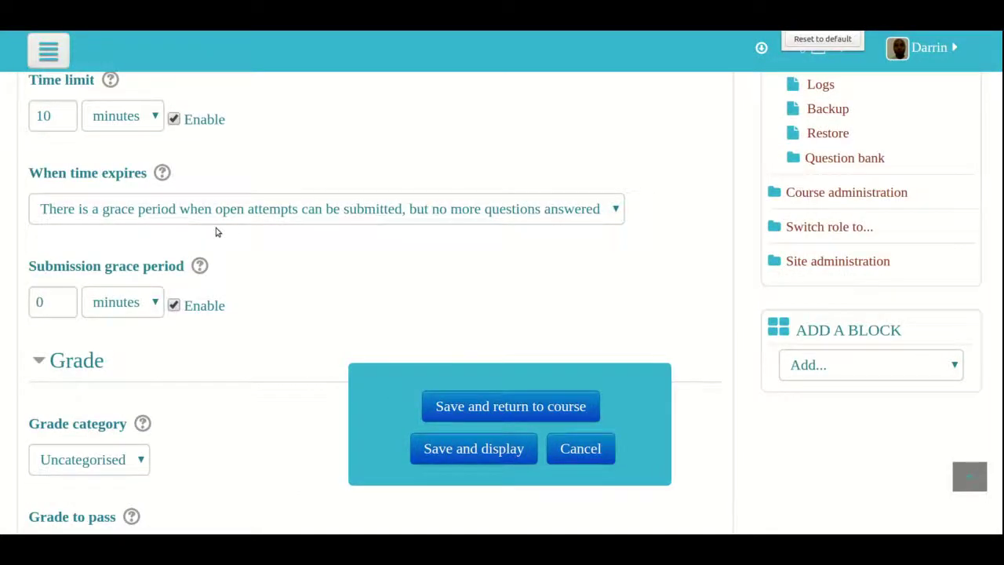
scroll(217, 231, "down", 8)
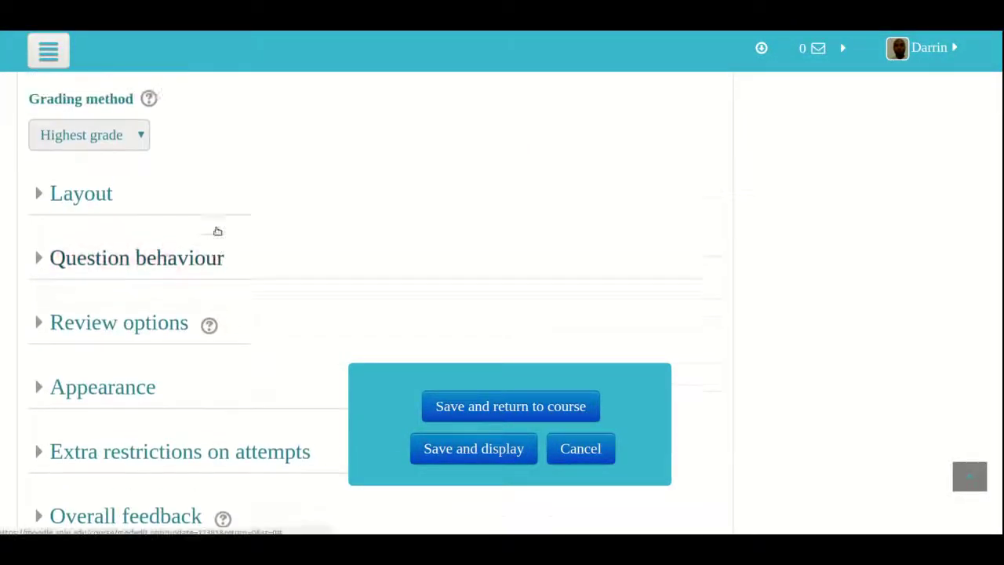
scroll(217, 231, "up", 3)
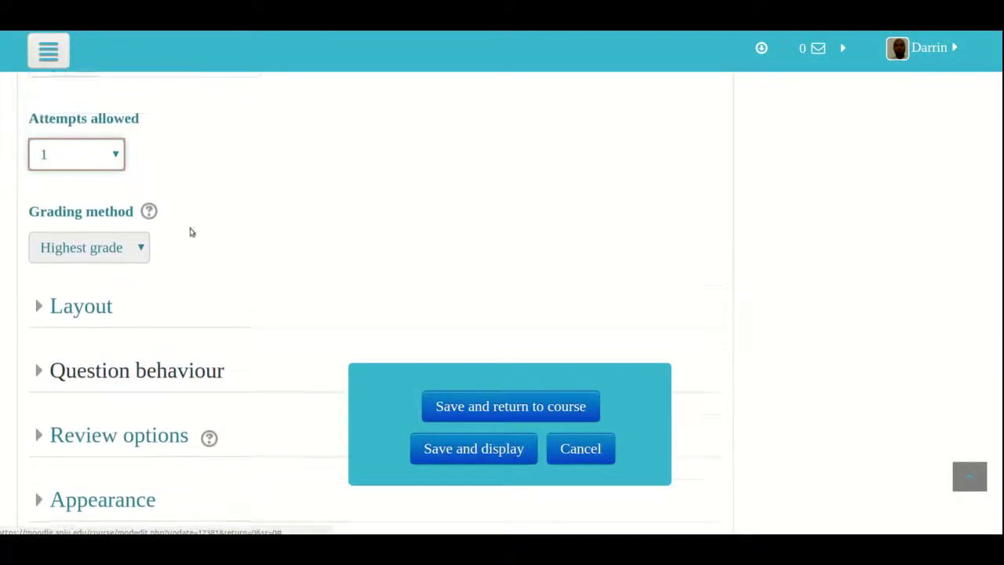
left_click(98, 159)
left_click(93, 181)
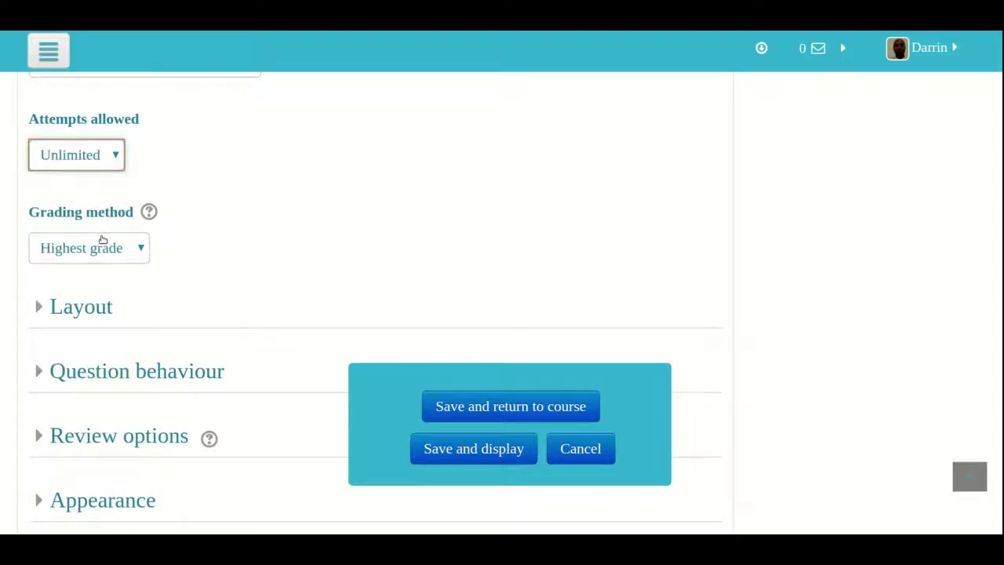
Step: Expand the Layout section, try a new page every 10 questions, and set new page back to Every question
scroll(123, 271, "down", 4)
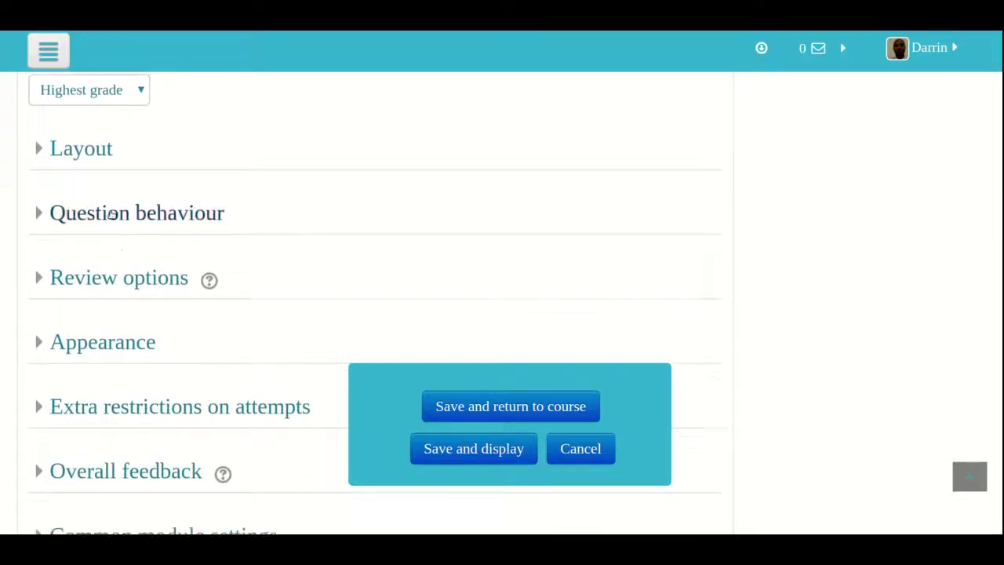
left_click(82, 153)
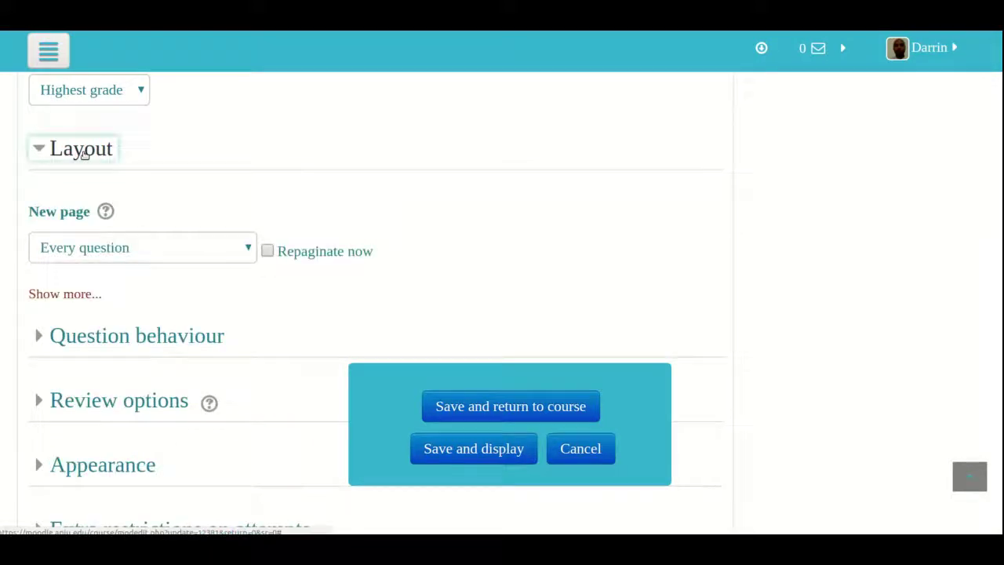
left_click(138, 240)
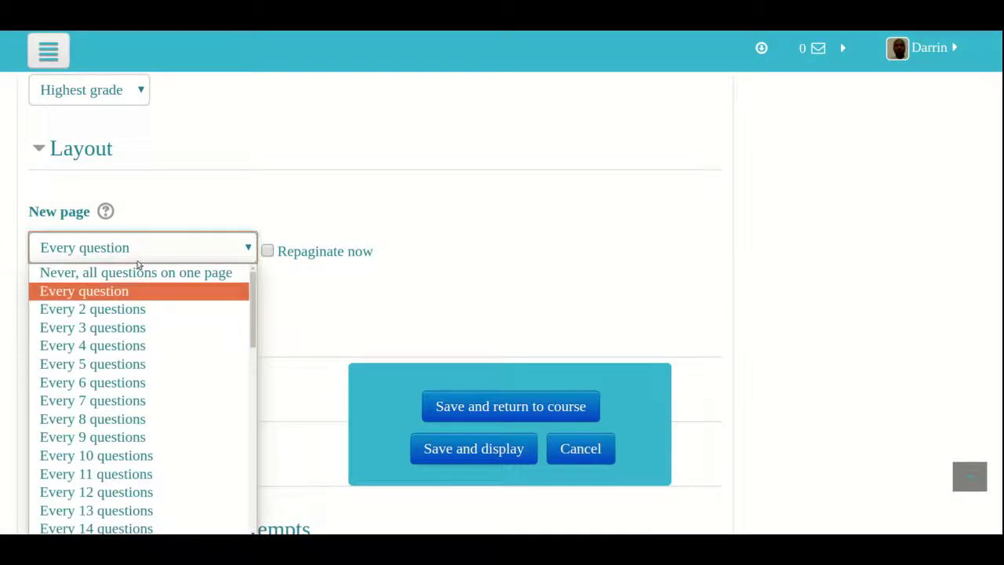
left_click(152, 455)
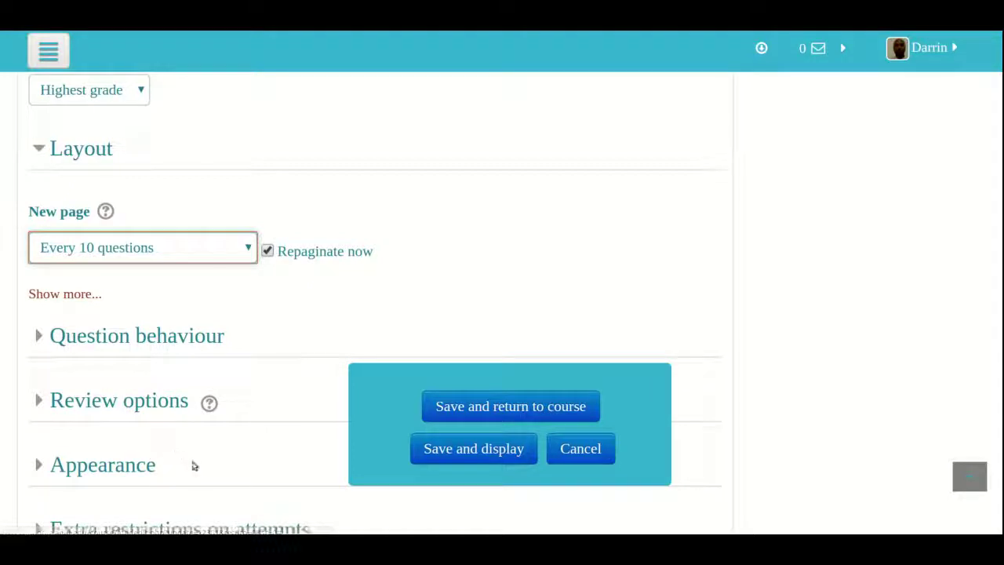
left_click(216, 259)
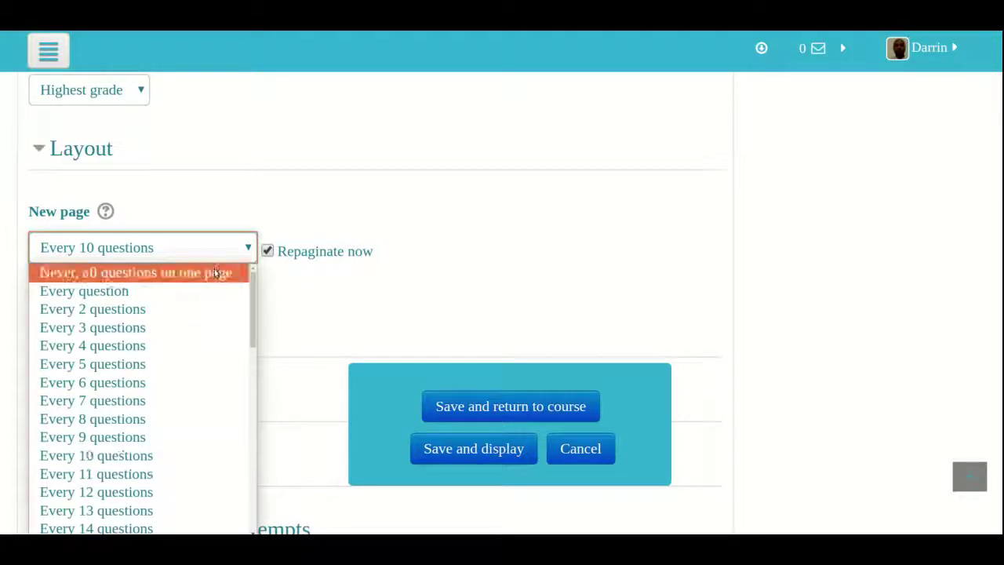
left_click(203, 290)
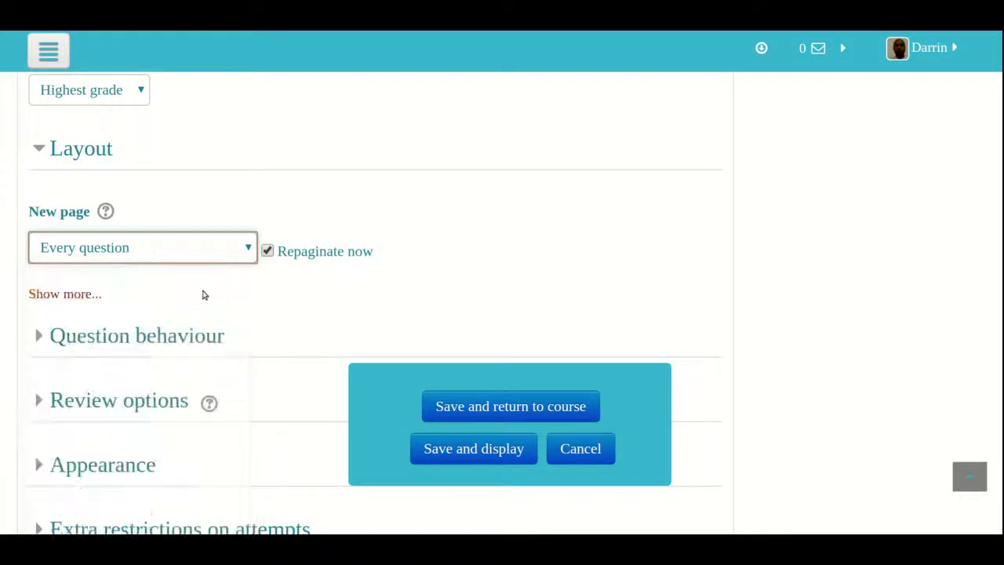
Step: Reveal the additional layout options and check the available navigation methods
left_click(90, 296)
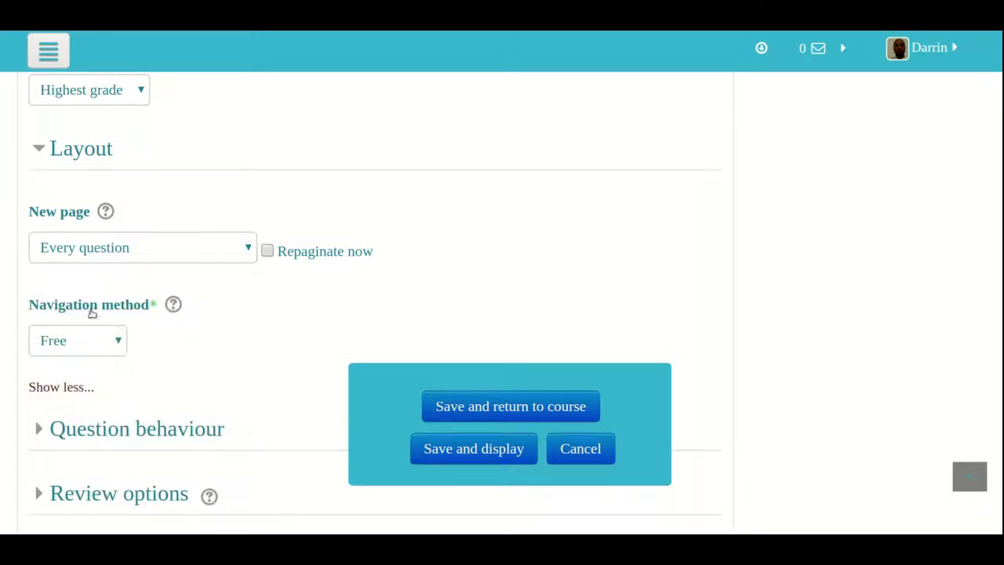
left_click(113, 339)
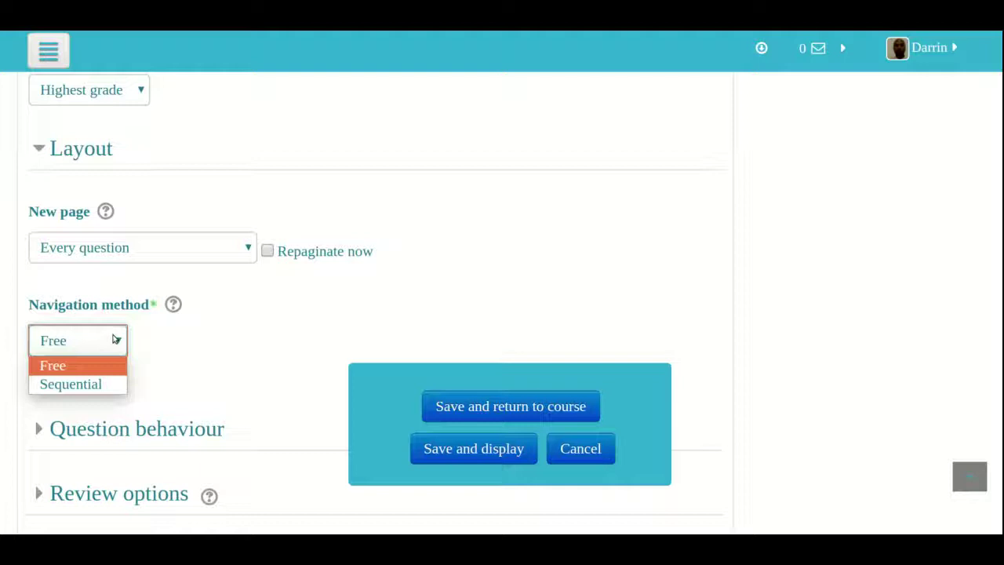
left_click(220, 345)
Step: Expand the Question behaviour section and reveal its additional options
scroll(221, 342, "up", 1)
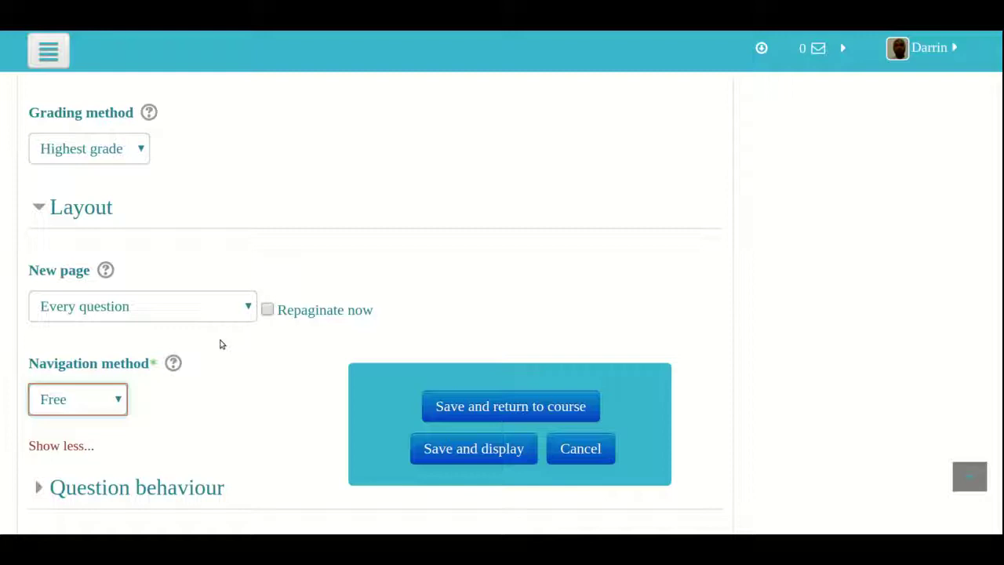
scroll(221, 344, "up", 8)
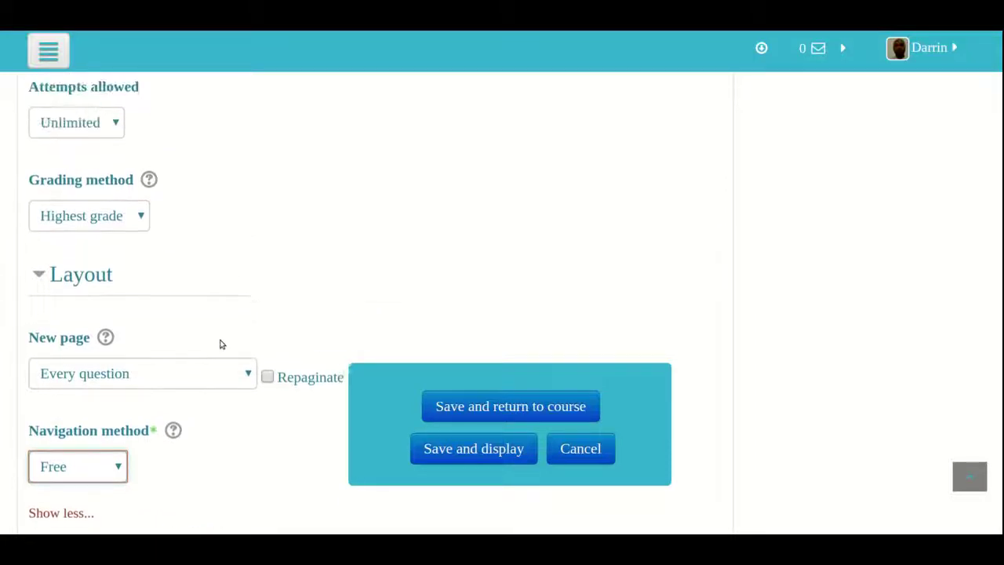
scroll(221, 343, "up", 5)
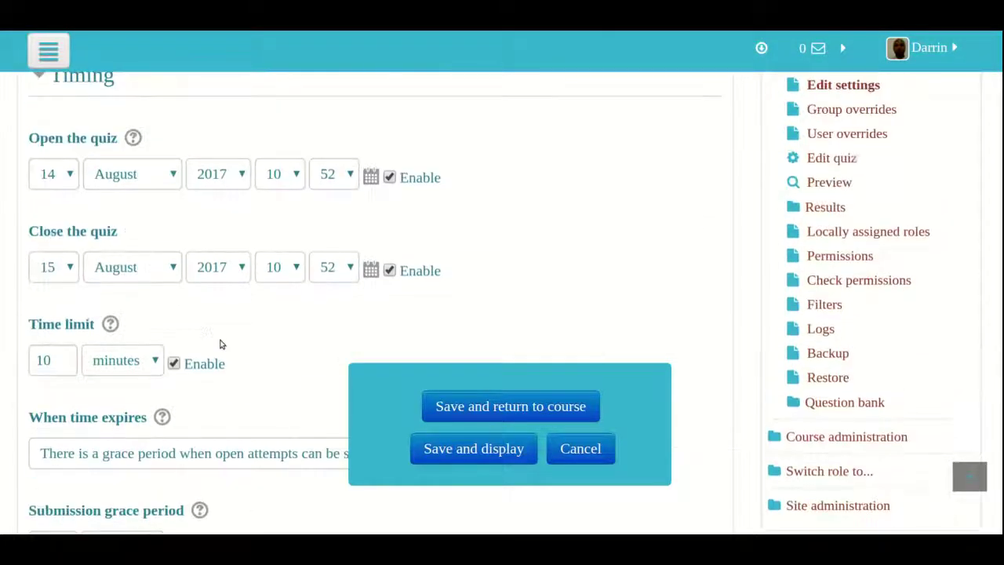
scroll(220, 343, "down", 8)
scroll(221, 343, "down", 5)
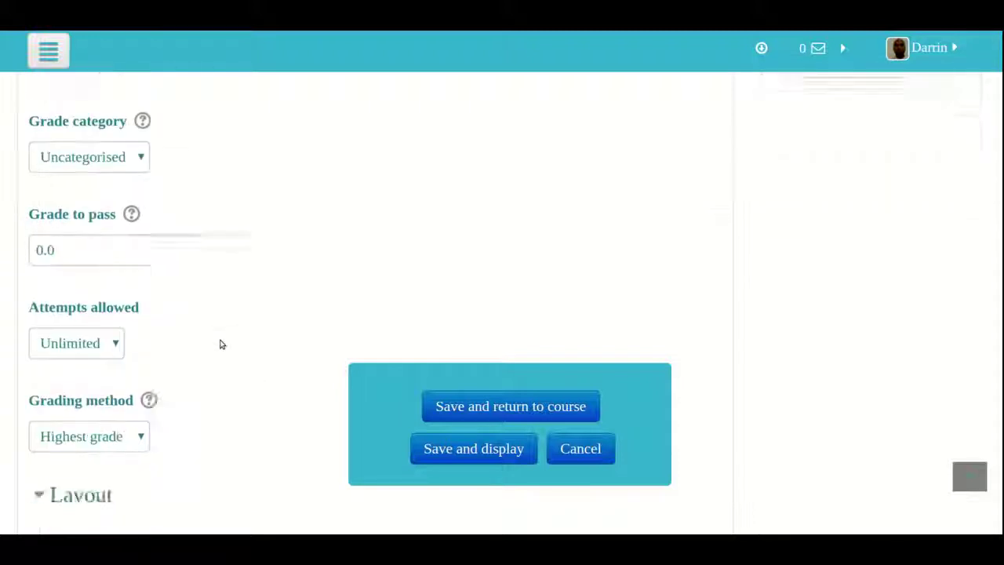
scroll(222, 420, "down", 3)
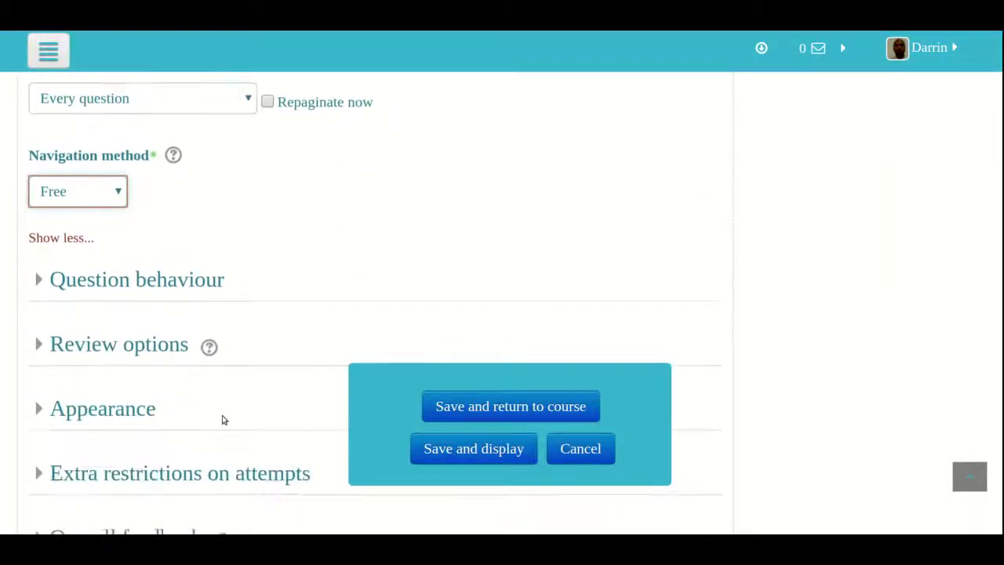
left_click(141, 285)
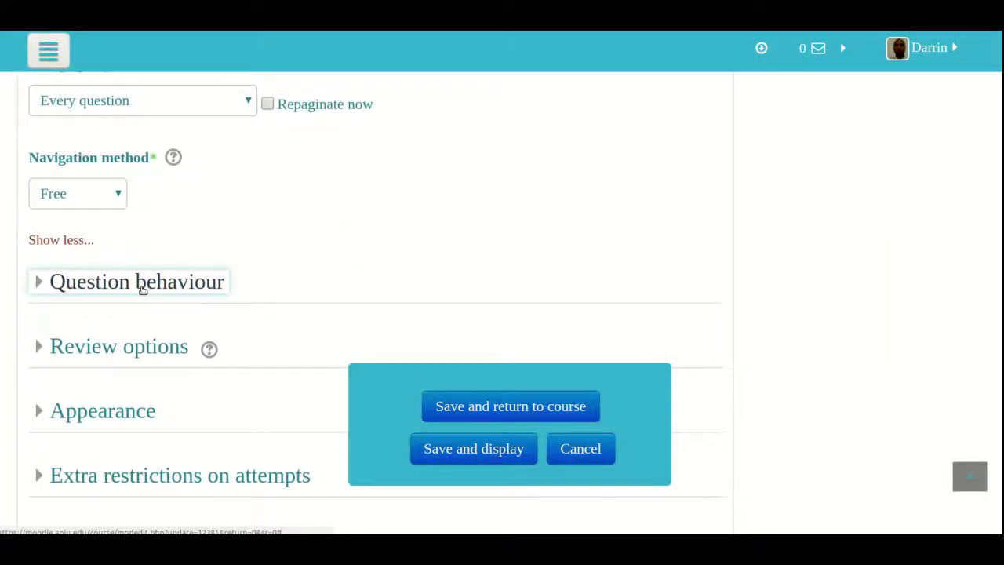
scroll(143, 302, "down", 1)
scroll(142, 304, "down", 2)
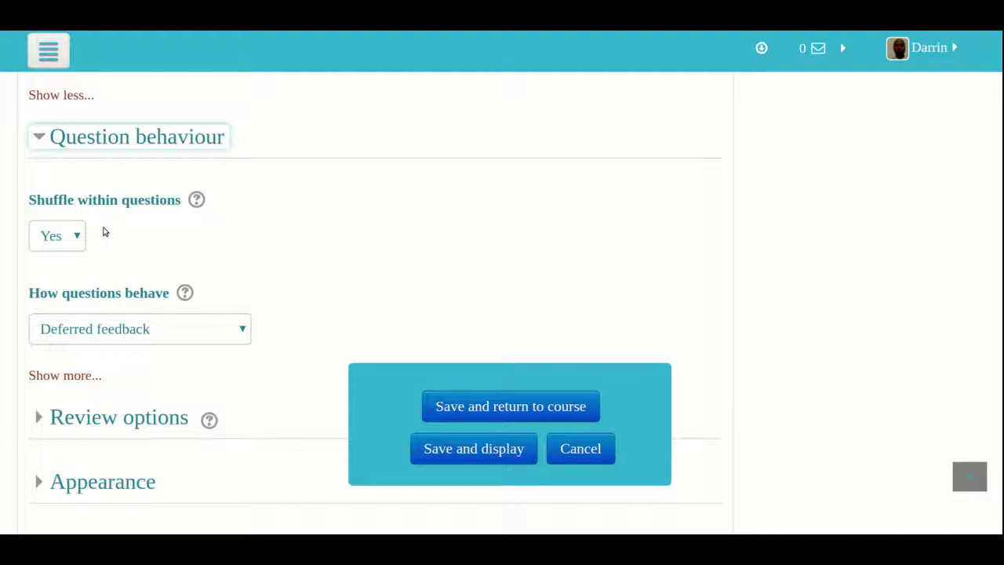
left_click(75, 374)
scroll(75, 381, "down", 4)
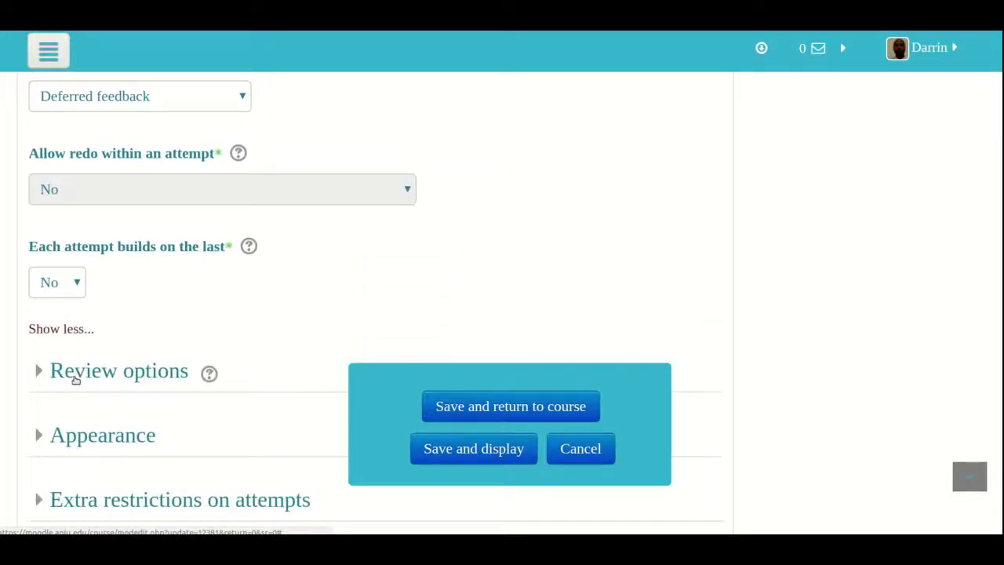
Step: Review the available choices for how questions behave
scroll(75, 381, "up", 3)
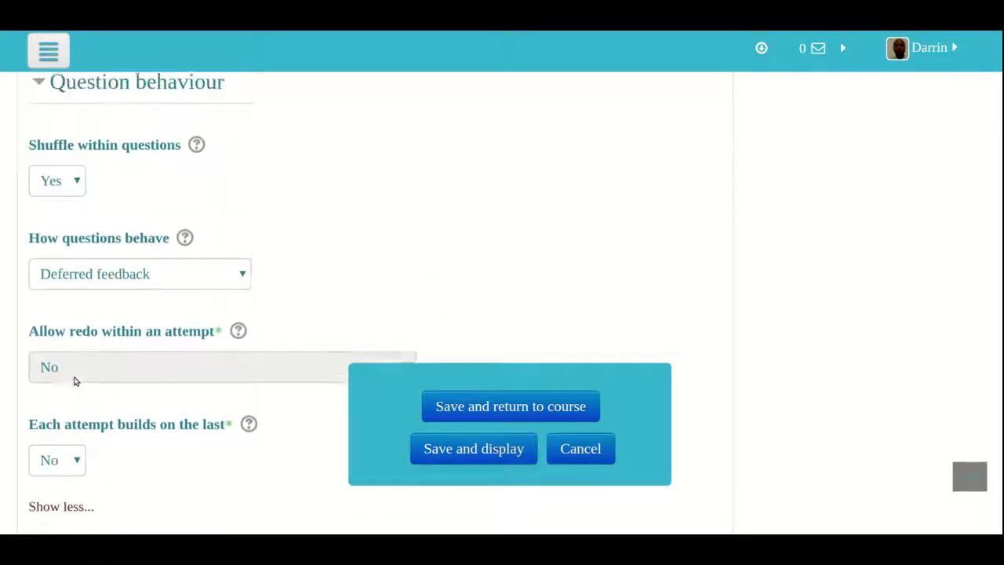
left_click(121, 287)
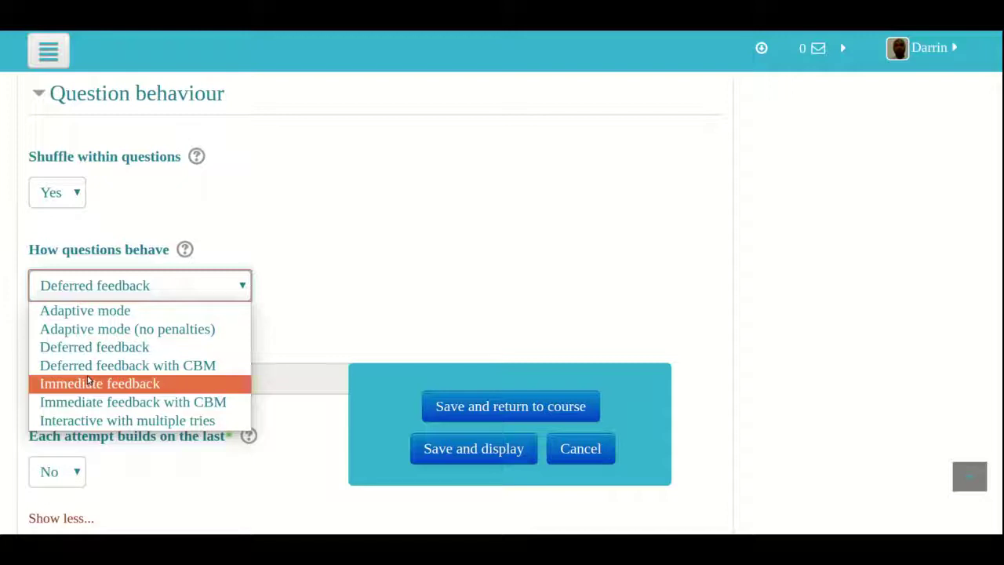
left_click(123, 484)
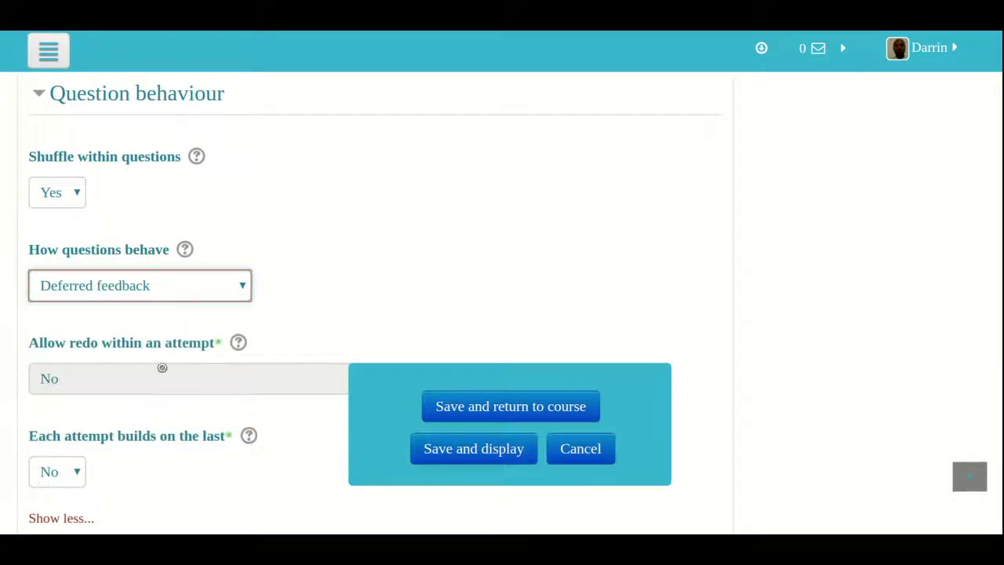
Step: Set how questions behave to Immediate feedback
left_click(219, 289)
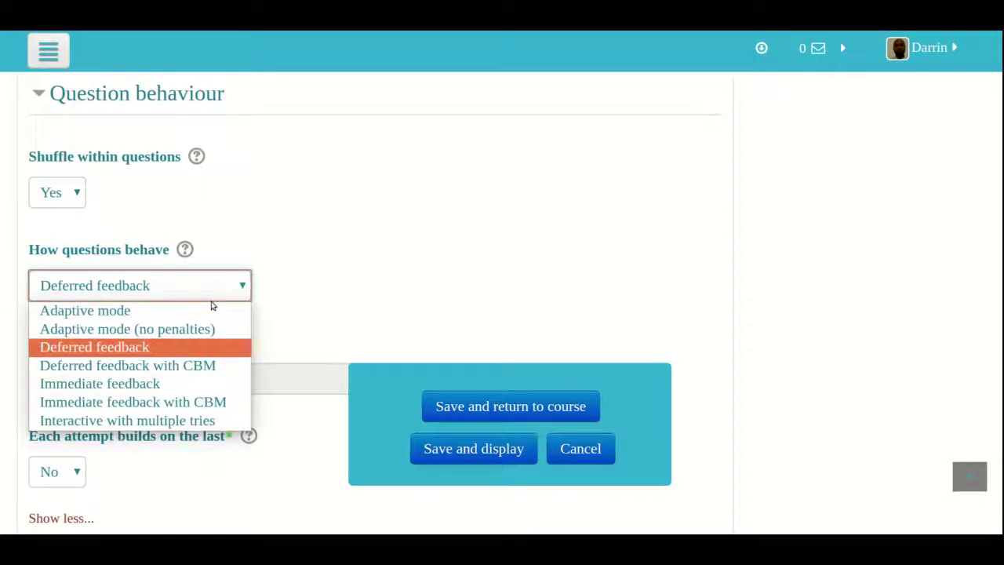
left_click(208, 311)
key("Down")
key("Down")
key("Down")
key("Down")
key("Down")
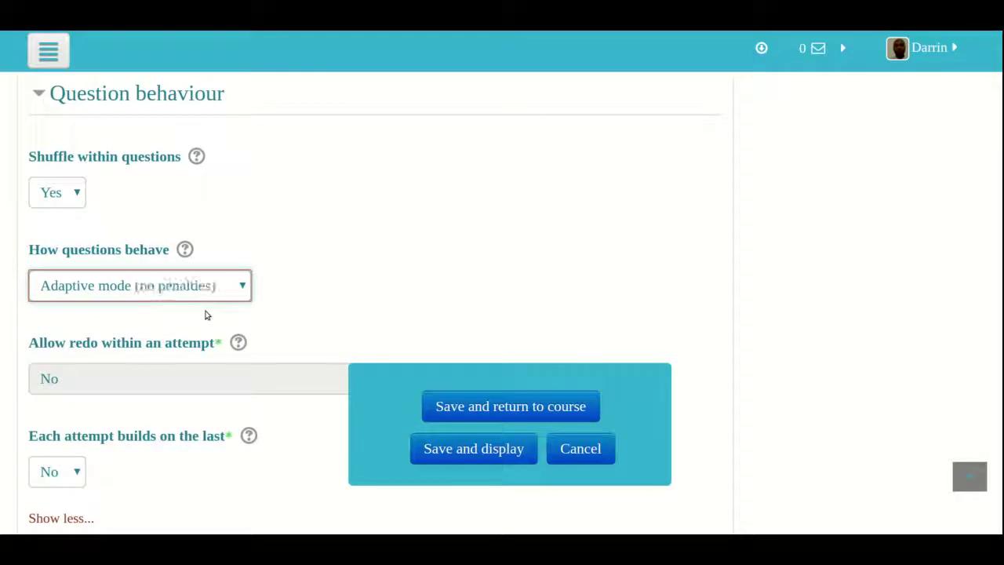
key("Up")
key("Up")
key("Down")
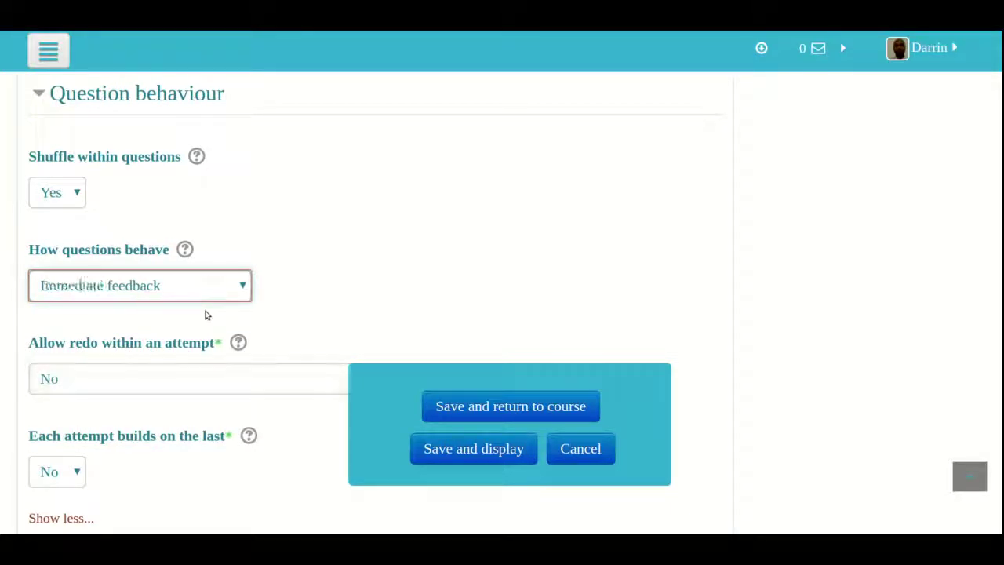
Step: Check the setting for whether each attempt builds on the last
scroll(172, 383, "down", 3)
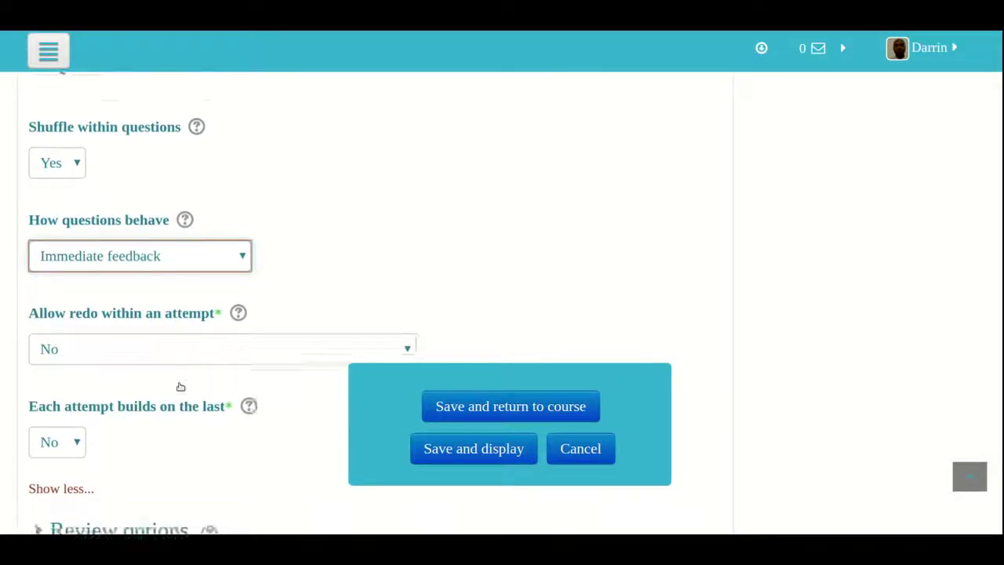
left_click(50, 363)
left_click(50, 363)
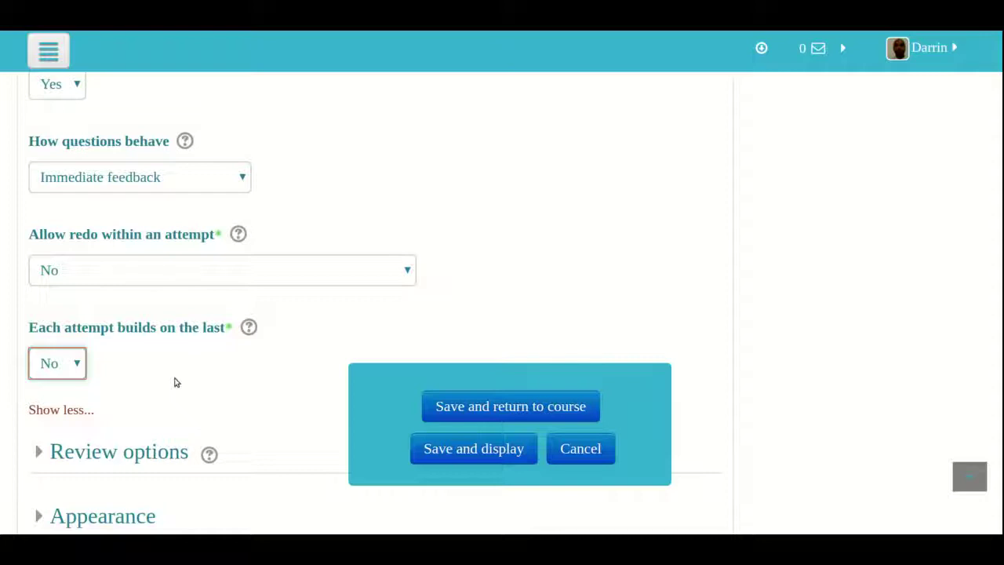
Step: Review the configured Timing, Grade, Layout and Question behaviour settings of the quiz in order
scroll(175, 382, "up", 7)
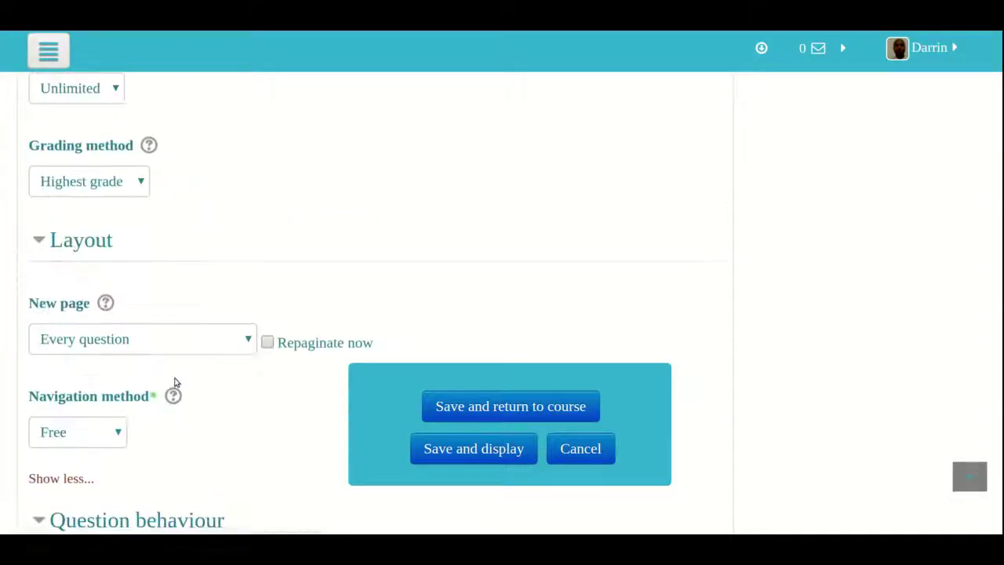
scroll(175, 382, "up", 4)
scroll(175, 381, "up", 5)
scroll(175, 382, "up", 5)
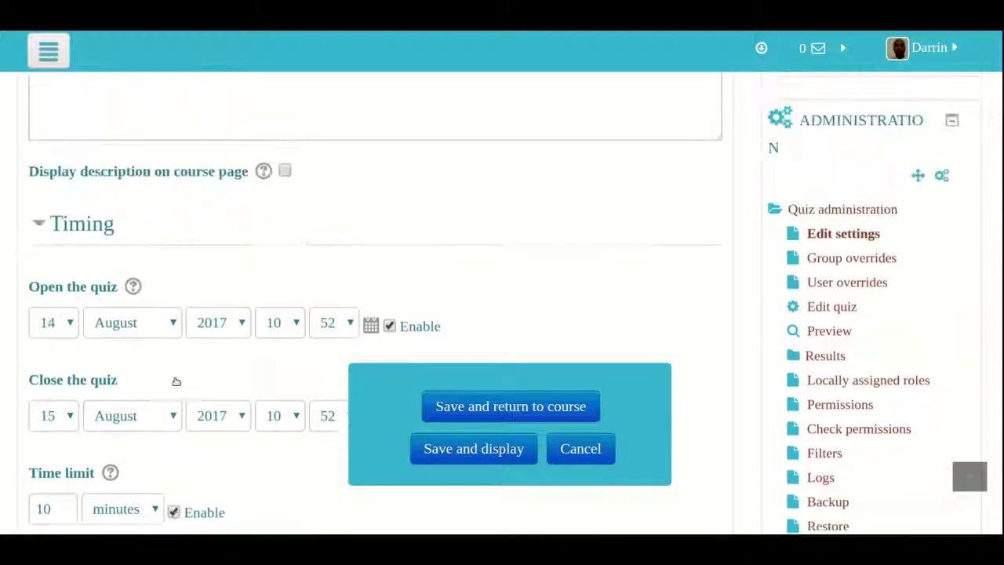
scroll(176, 382, "down", 1)
scroll(175, 382, "down", 3)
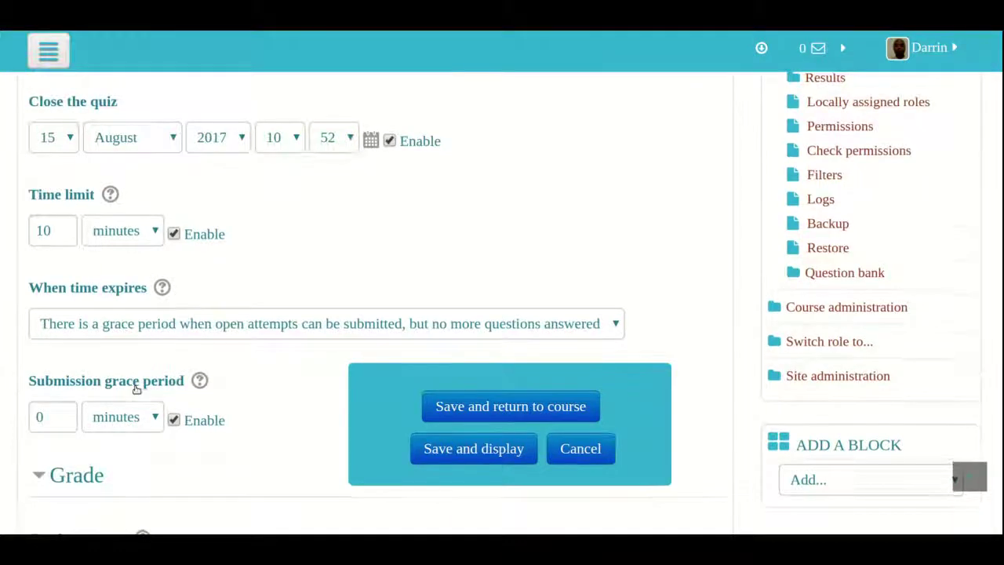
scroll(136, 388, "down", 3)
scroll(136, 390, "down", 2)
scroll(136, 390, "down", 2)
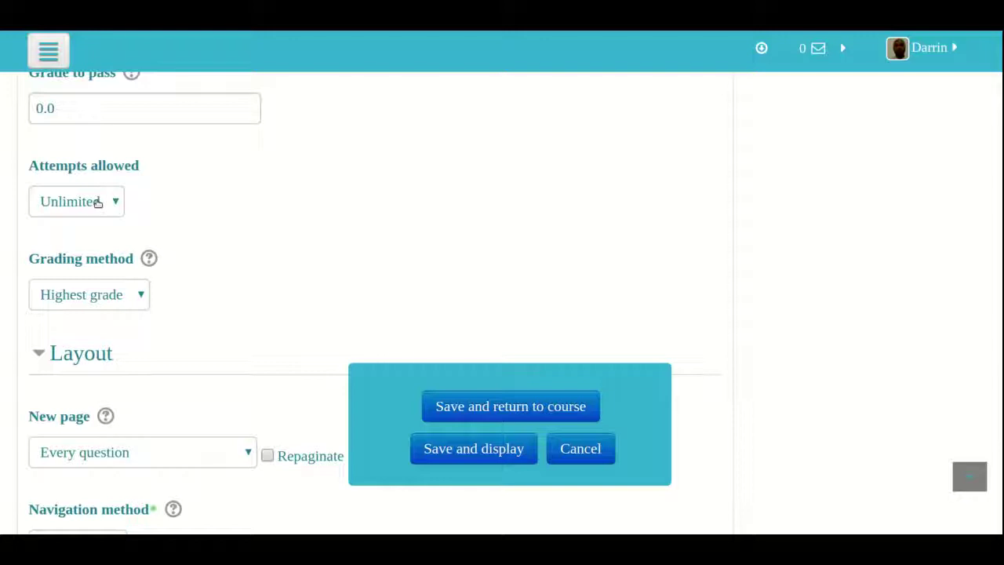
scroll(98, 246, "down", 1)
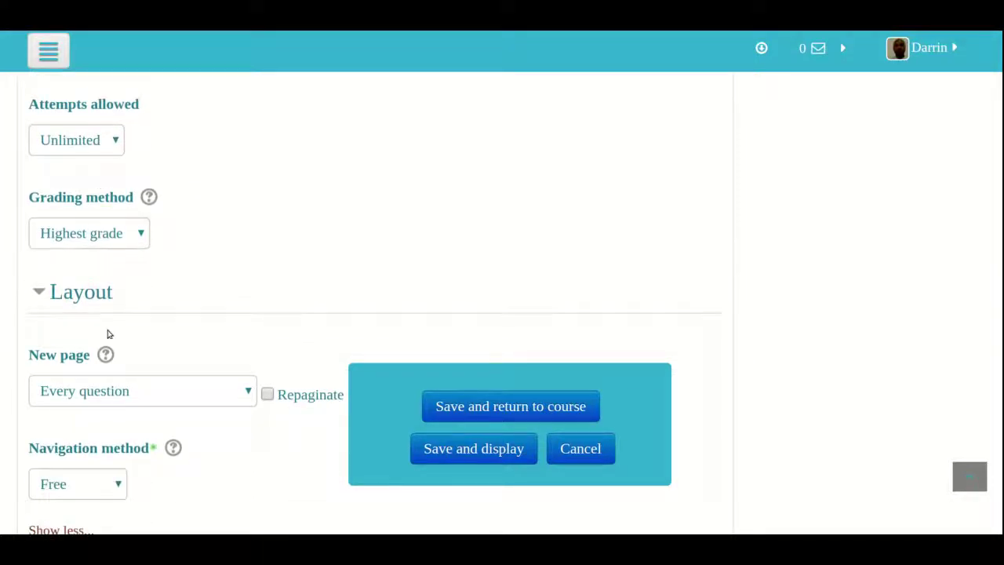
scroll(107, 332, "down", 2)
scroll(107, 331, "down", 1)
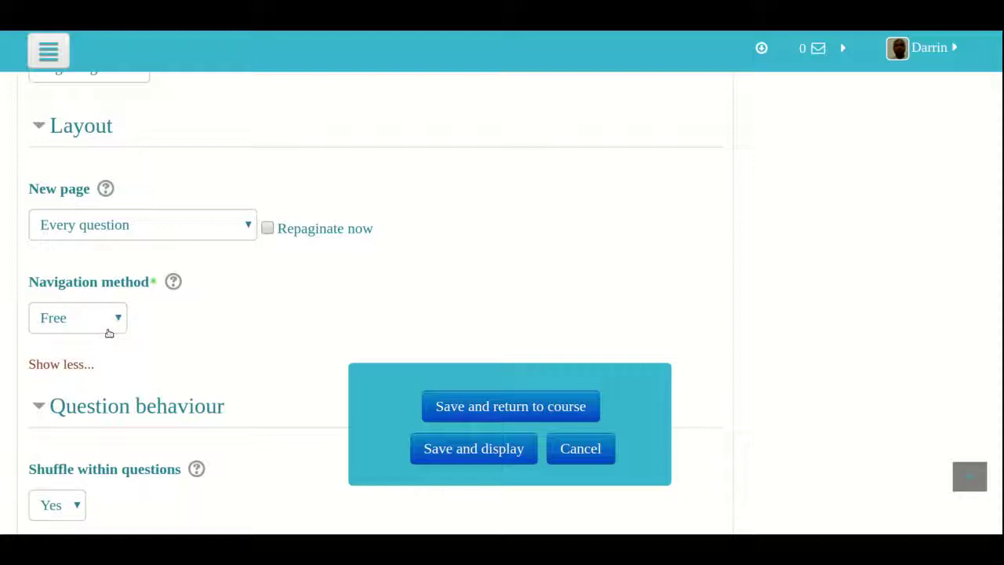
scroll(109, 333, "down", 4)
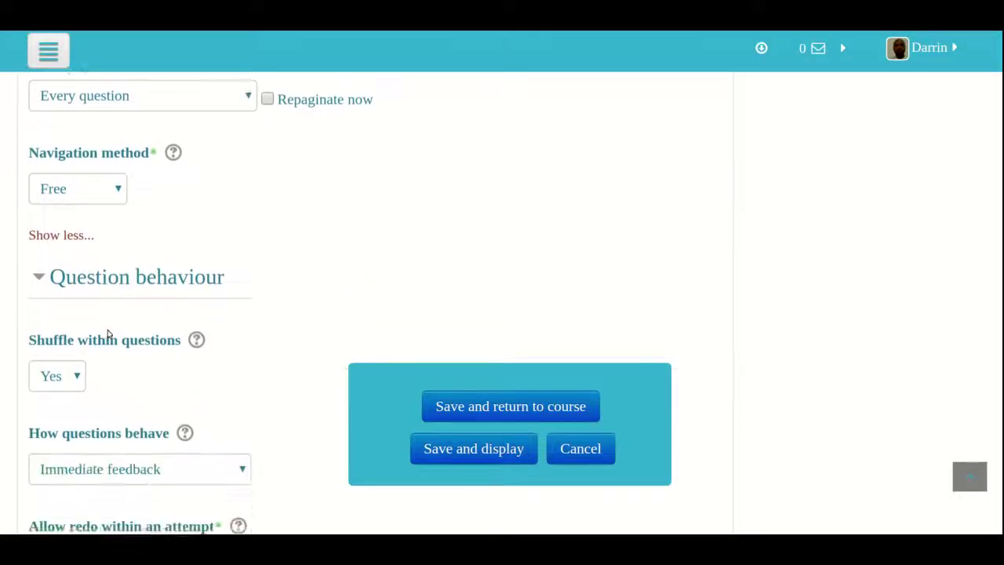
Step: Try to save the quiz settings and display the quiz, first with the submission grace period enabled and again with it disabled
left_click(481, 455)
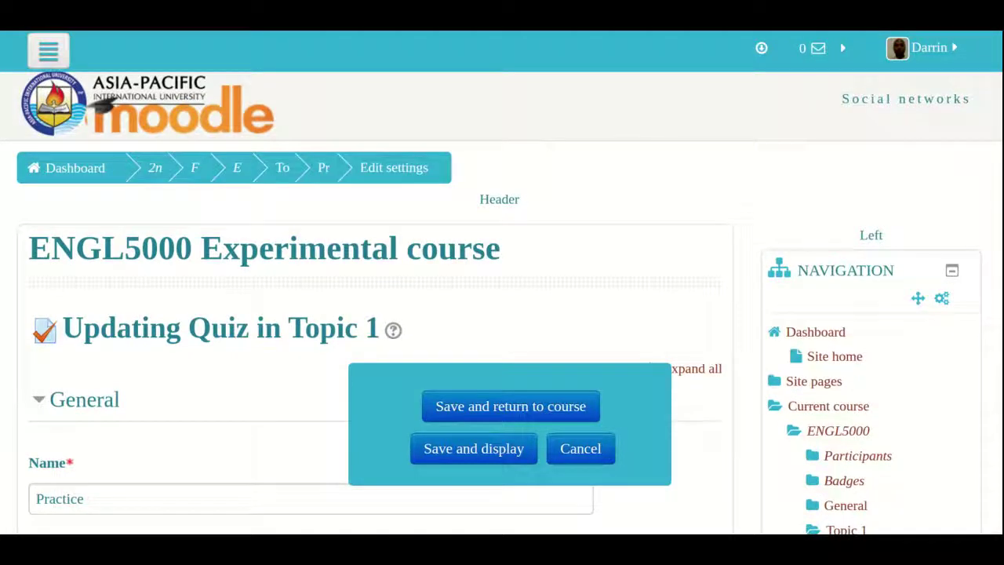
scroll(149, 471, "down", 15)
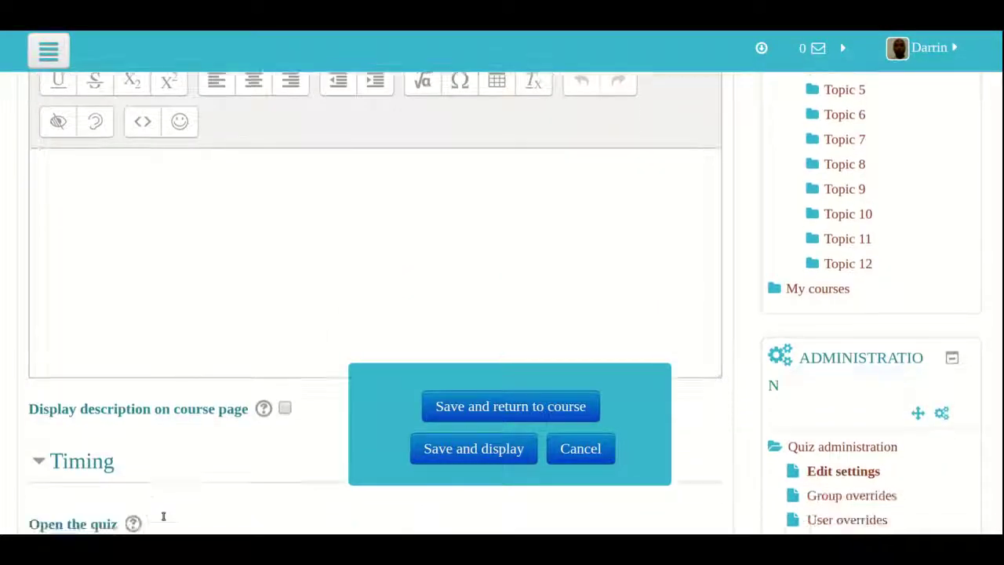
scroll(163, 515, "down", 3)
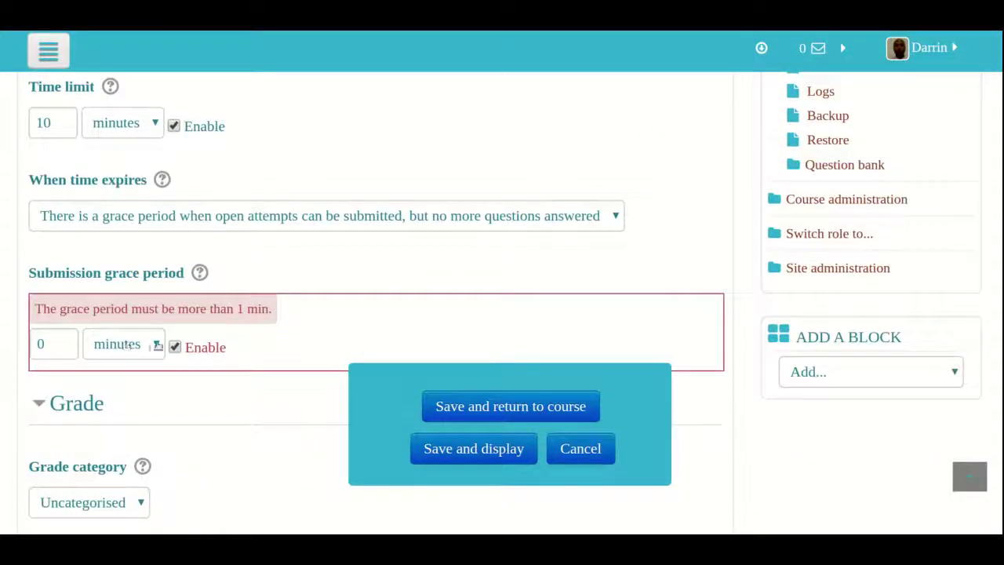
left_click(453, 451)
Step: Enable the submission grace period, set it to 2 minutes, and save the settings to display the Practice quiz
scroll(453, 451, "down", 7)
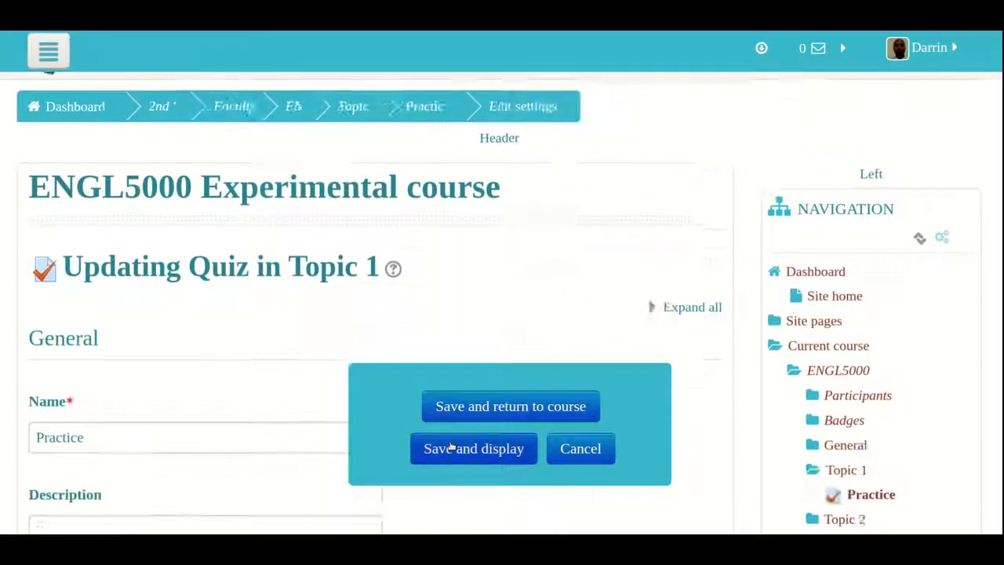
scroll(129, 424, "down", 10)
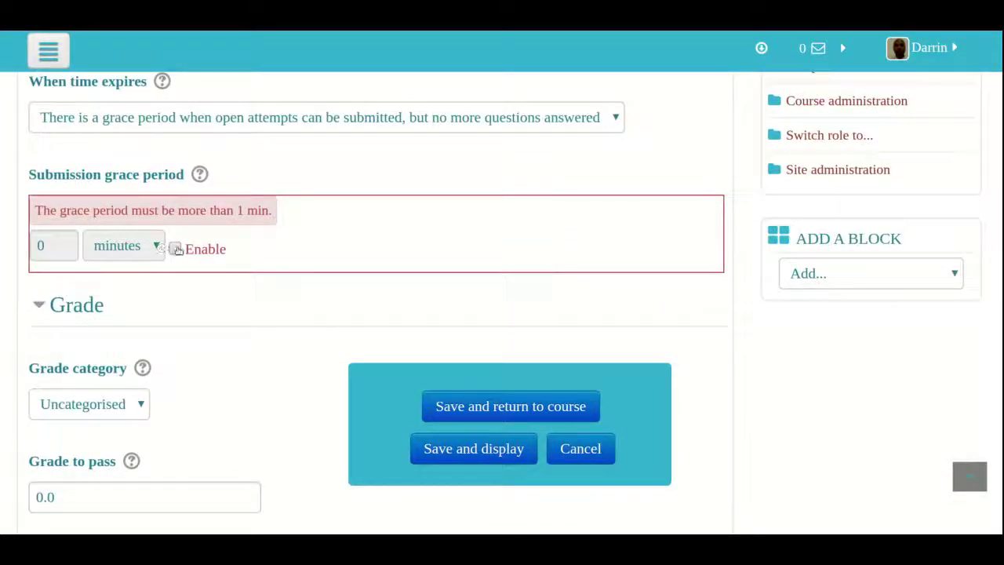
left_click(175, 248)
left_click(61, 241)
key("BackSpace")
type("1")
key("BackSpace")
type("2")
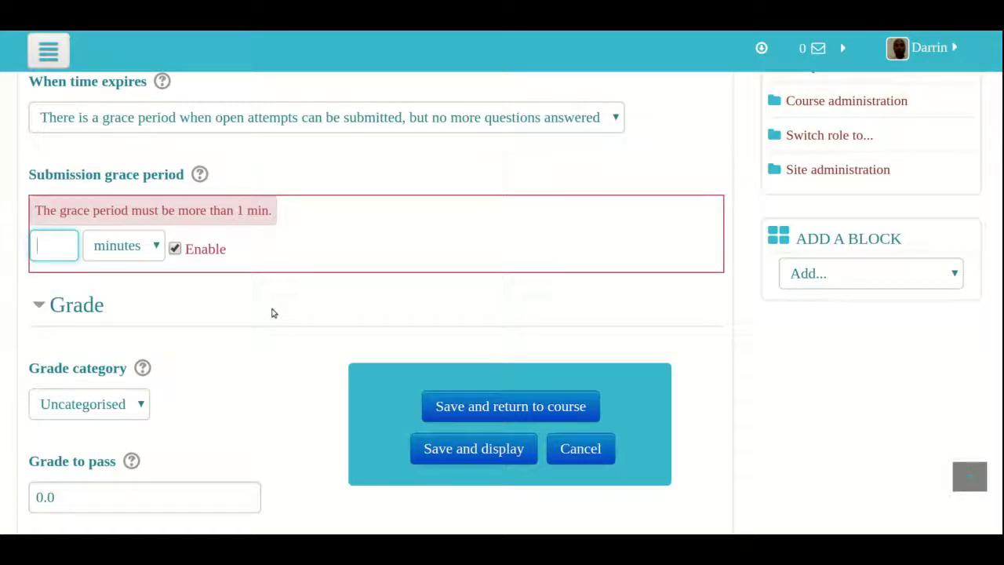
left_click(452, 450)
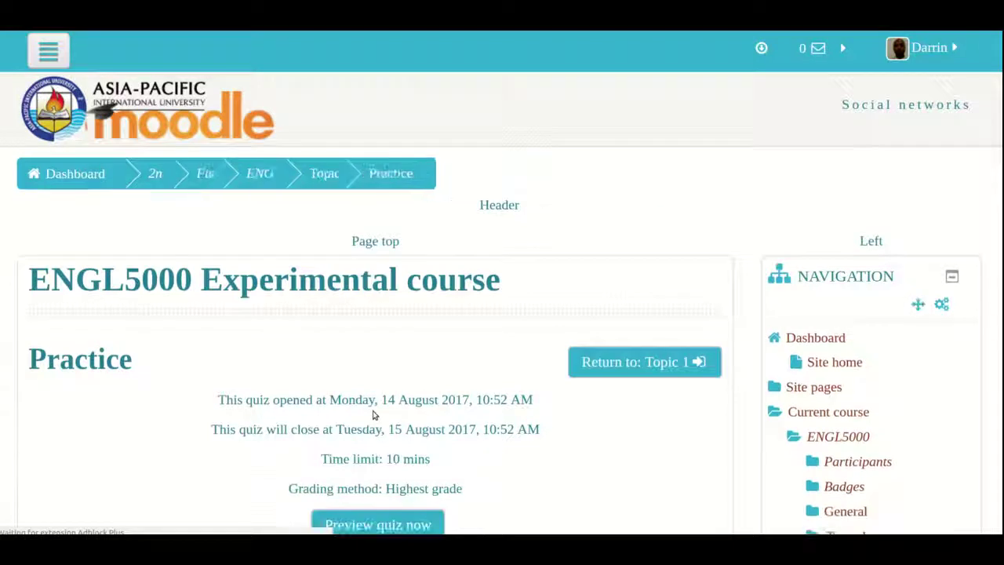
Step: Enlarge the page and check the Practice quiz's opening and closing dates, time limit and grading method
scroll(370, 425, "down", 1)
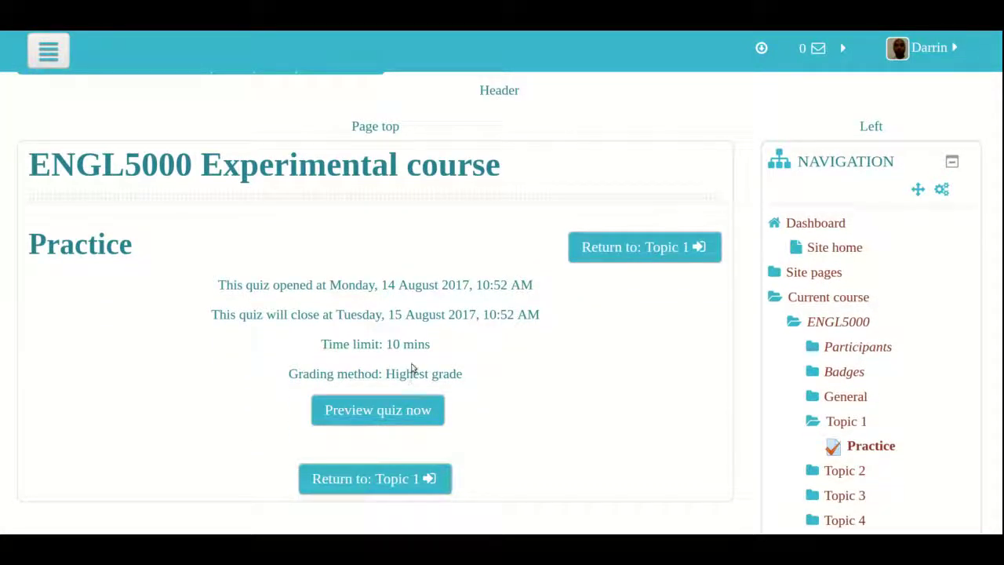
key("ctrl+plus")
key("ctrl+plus")
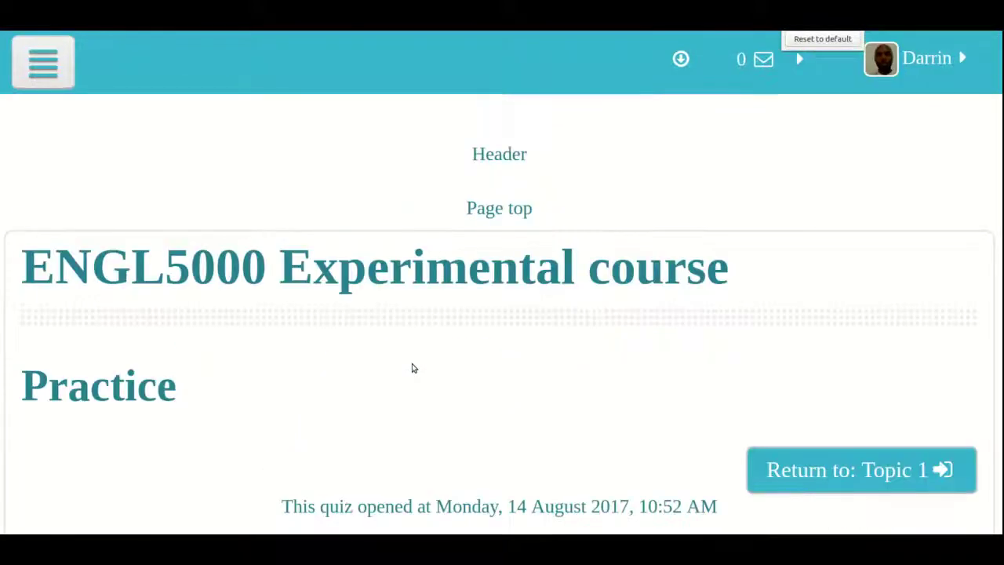
scroll(411, 367, "down", 3)
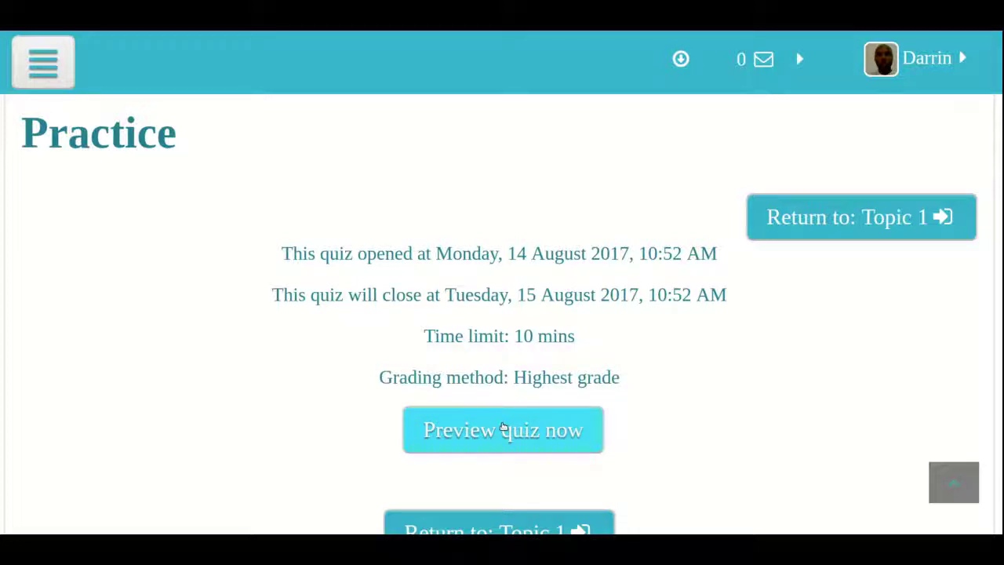
Step: Switch to a student role and view the Practice quiz page with its option to attempt the quiz
scroll(503, 426, "down", 8)
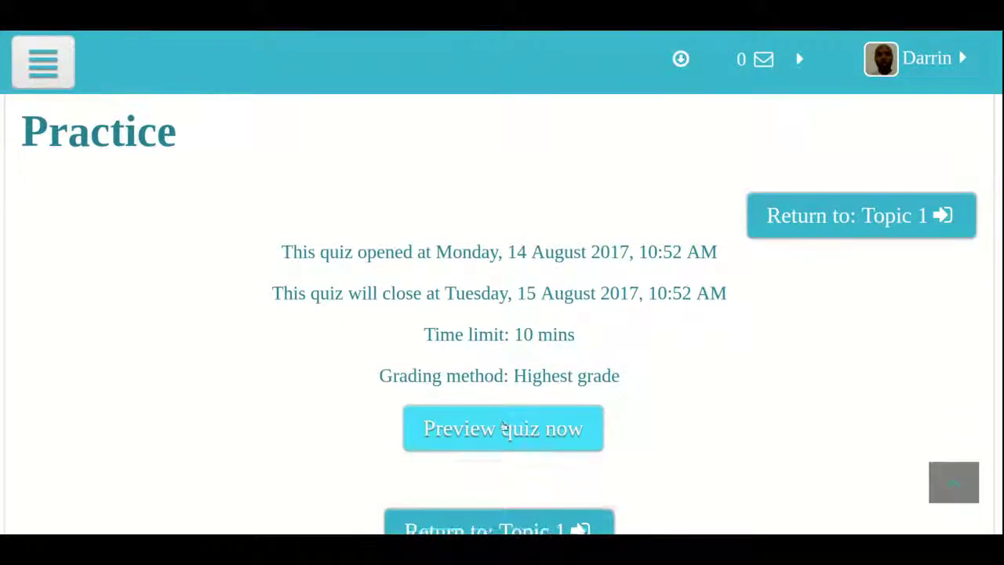
scroll(503, 426, "down", 12)
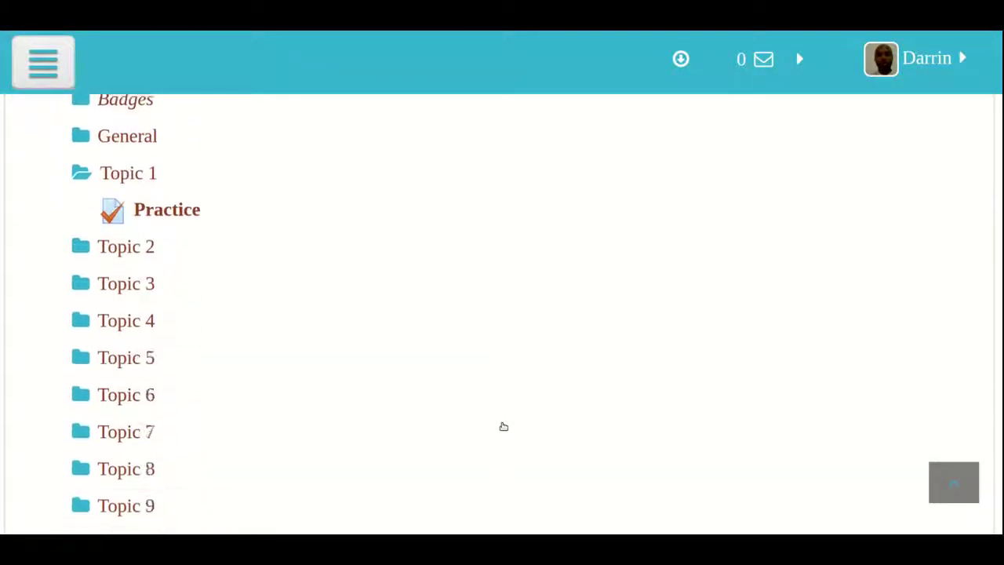
scroll(503, 426, "down", 6)
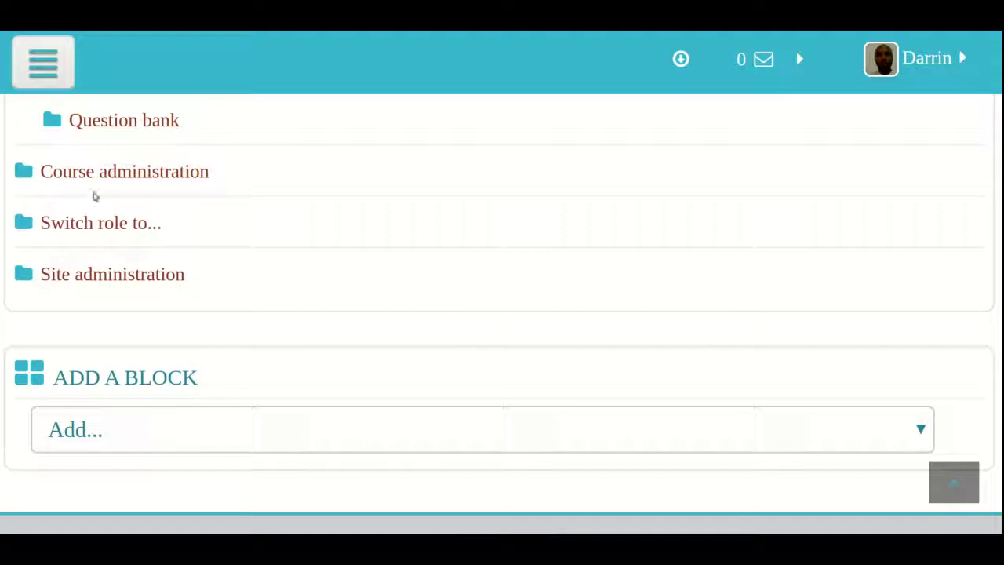
left_click(90, 220)
left_click(102, 334)
scroll(210, 306, "down", 5)
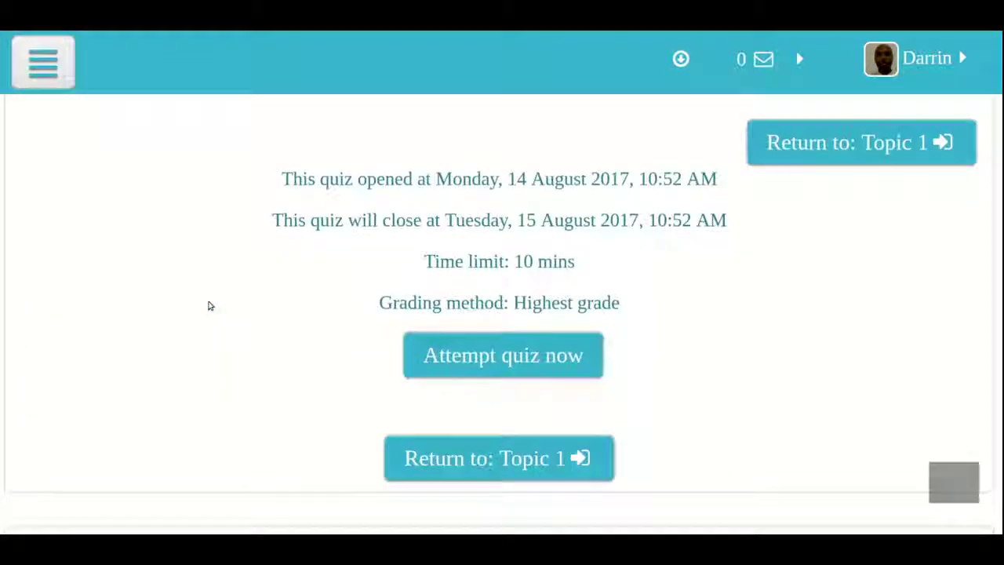